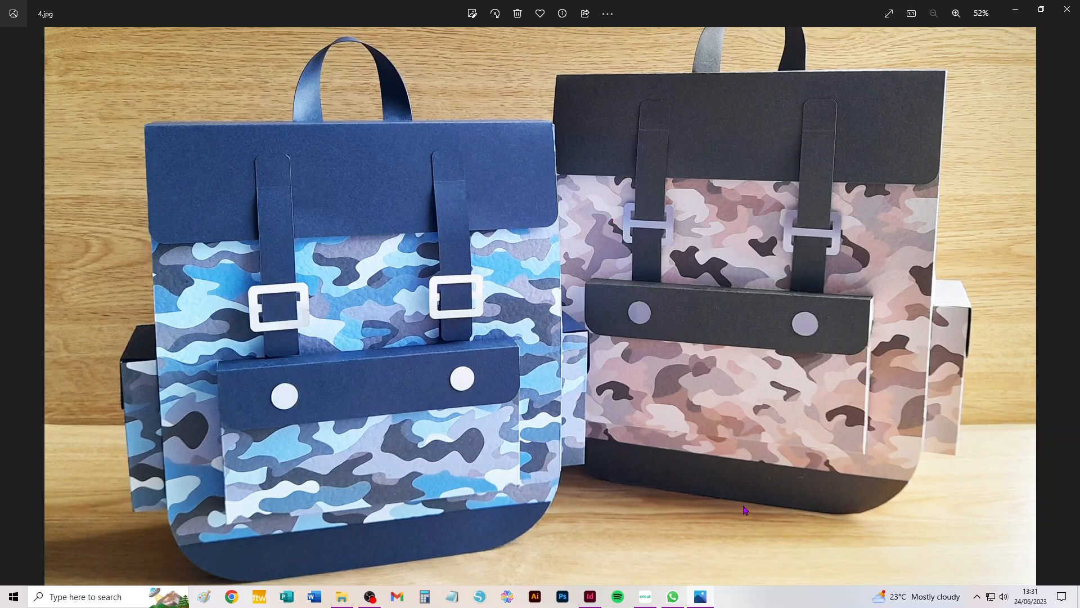
# - Switch to Cricut Design Space and add the most recently uploaded backpack template to the canvas
pyautogui.click(646, 596)
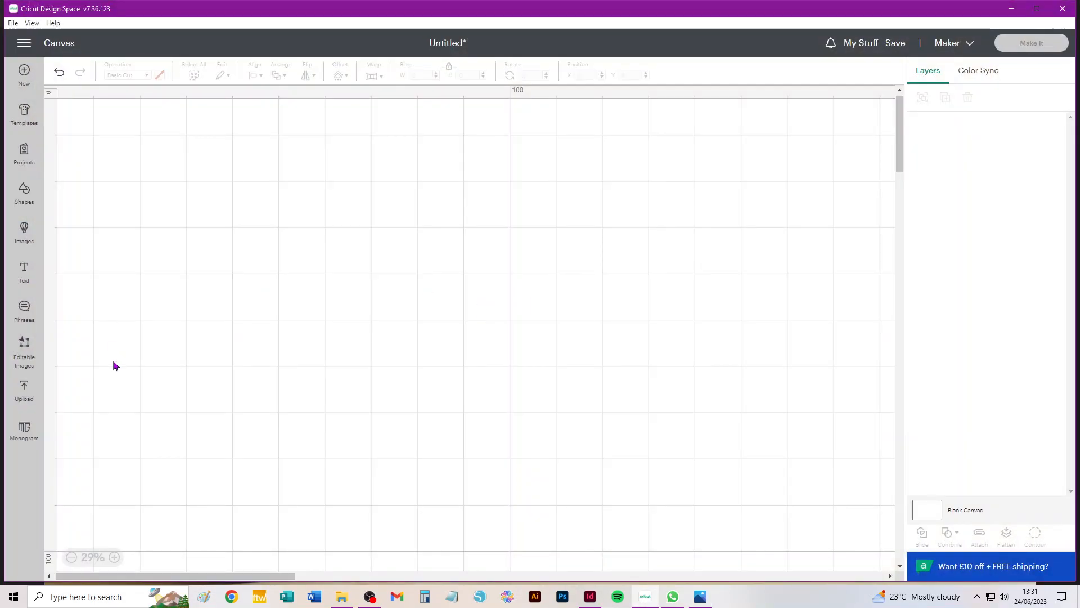
pyautogui.click(26, 388)
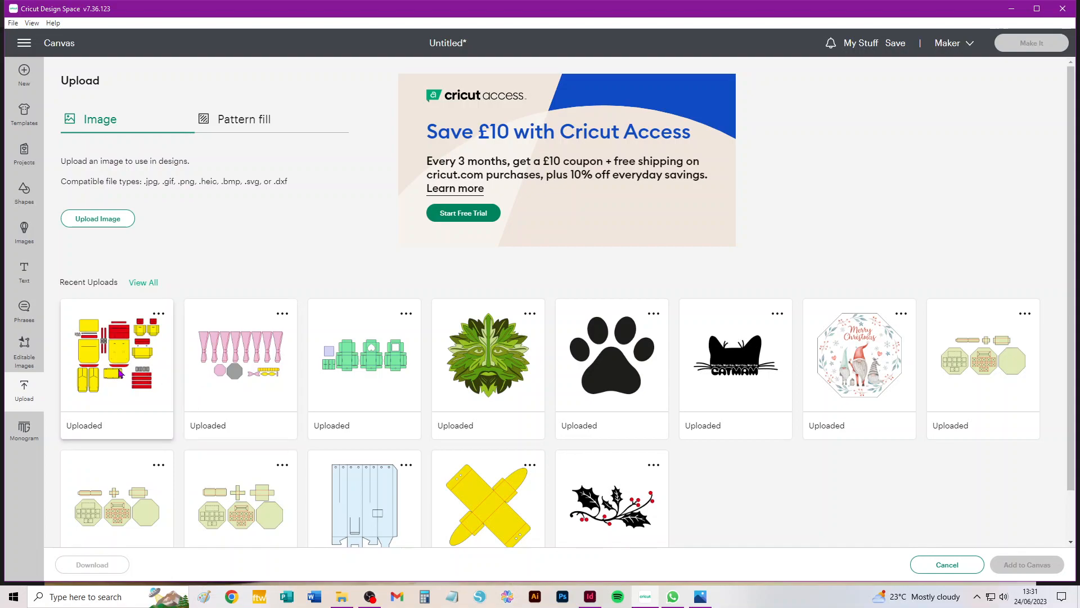
pyautogui.click(117, 360)
pyautogui.click(1012, 570)
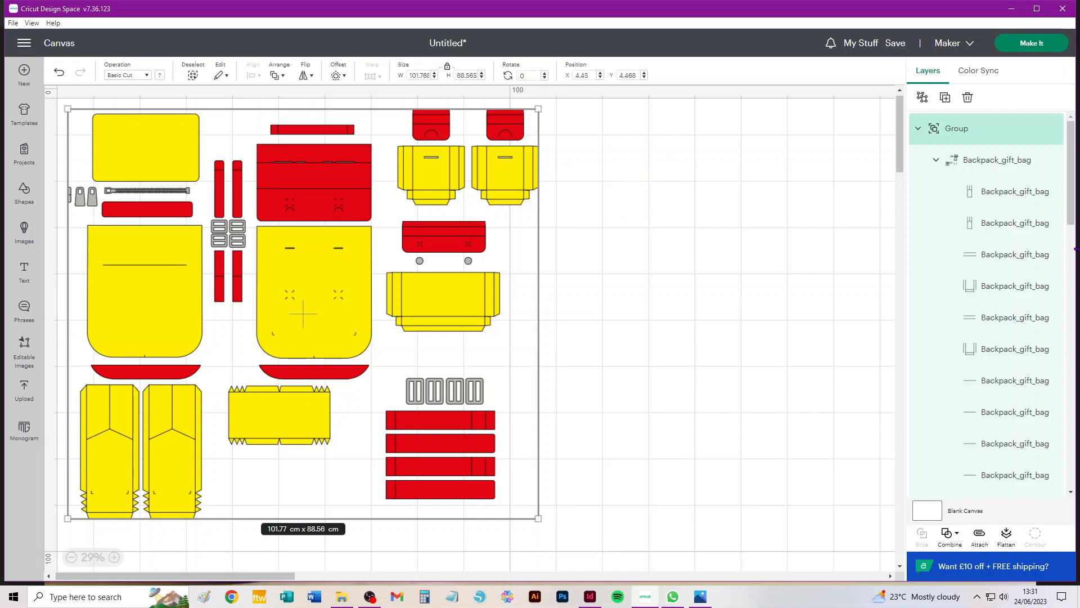
# - Examine how the imported backpack group is structured by collapsing, expanding and highlighting its two Backpack_gift_bag subgroups
pyautogui.click(936, 161)
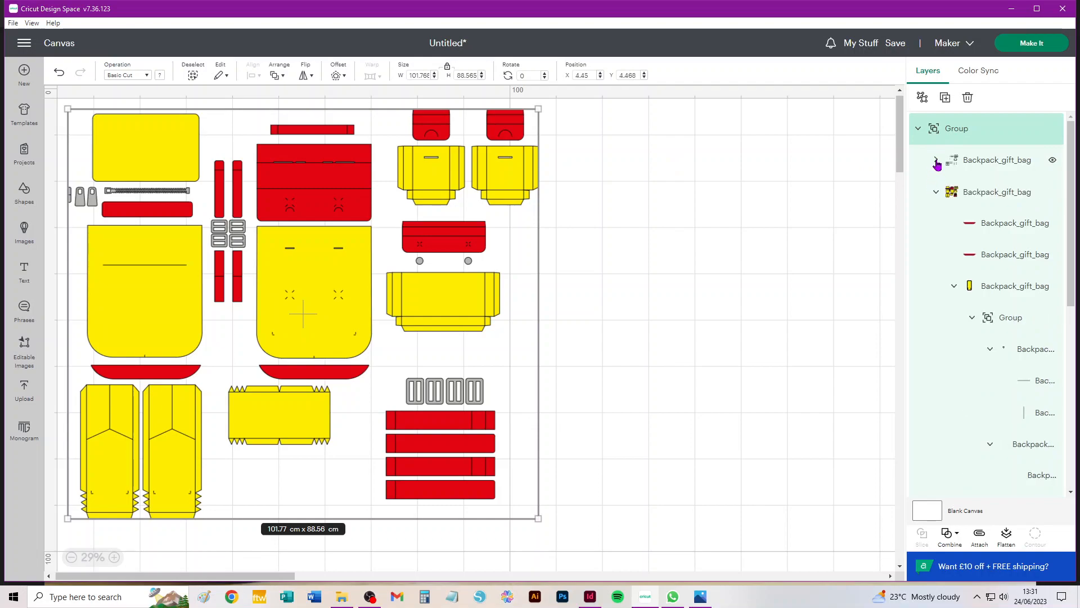
pyautogui.click(936, 159)
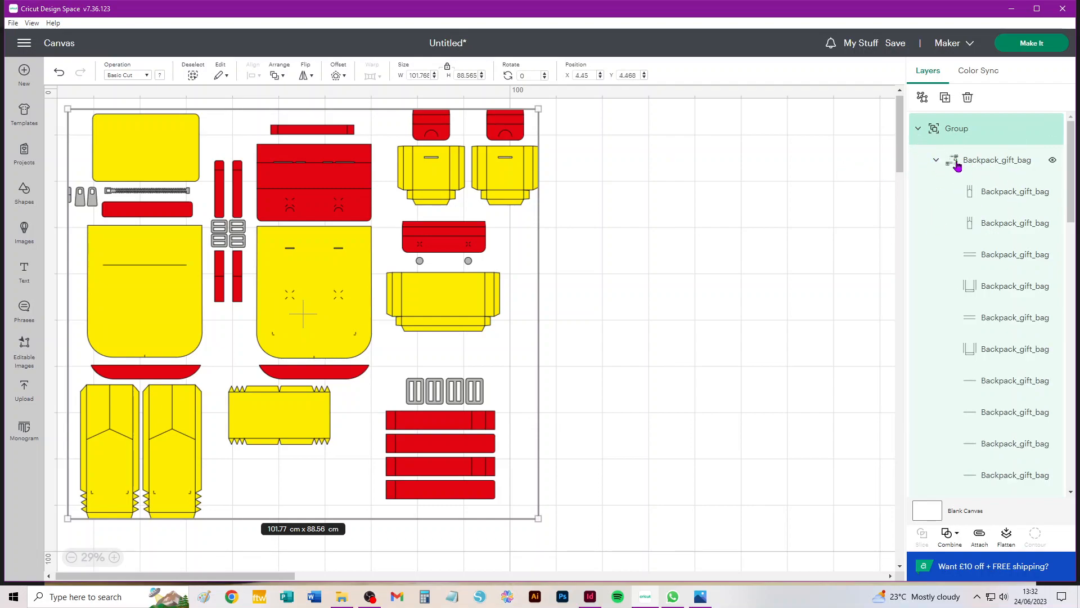
pyautogui.click(936, 162)
pyautogui.click(936, 192)
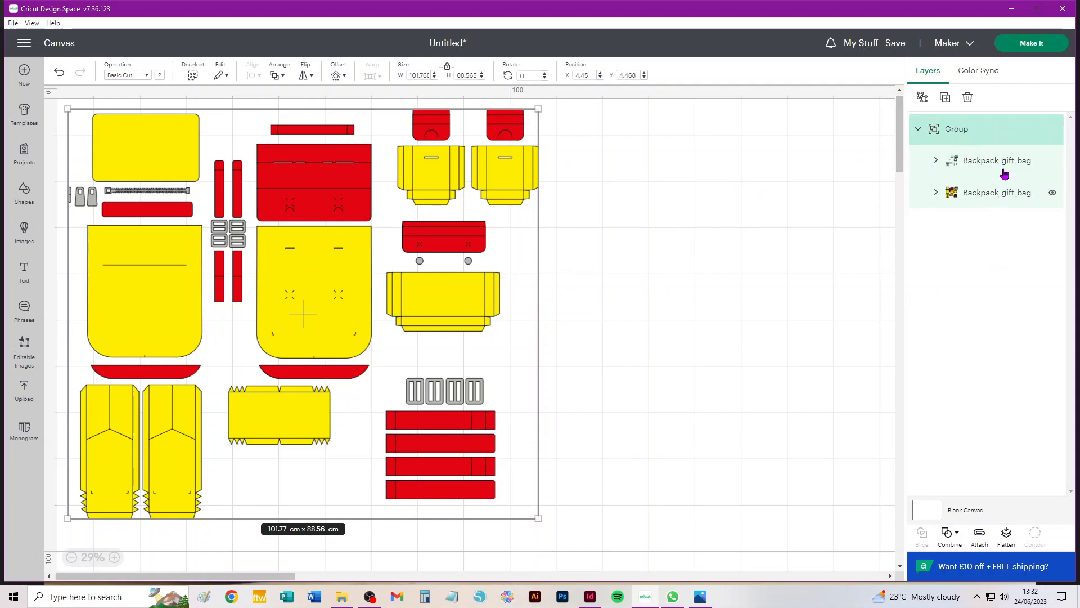
pyautogui.click(918, 130)
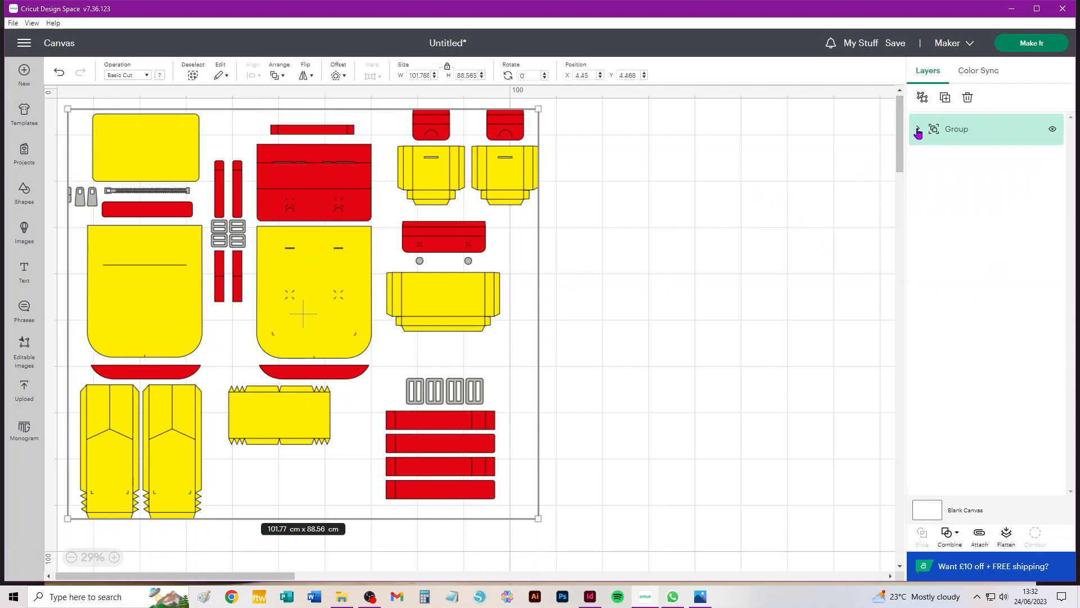
pyautogui.click(918, 131)
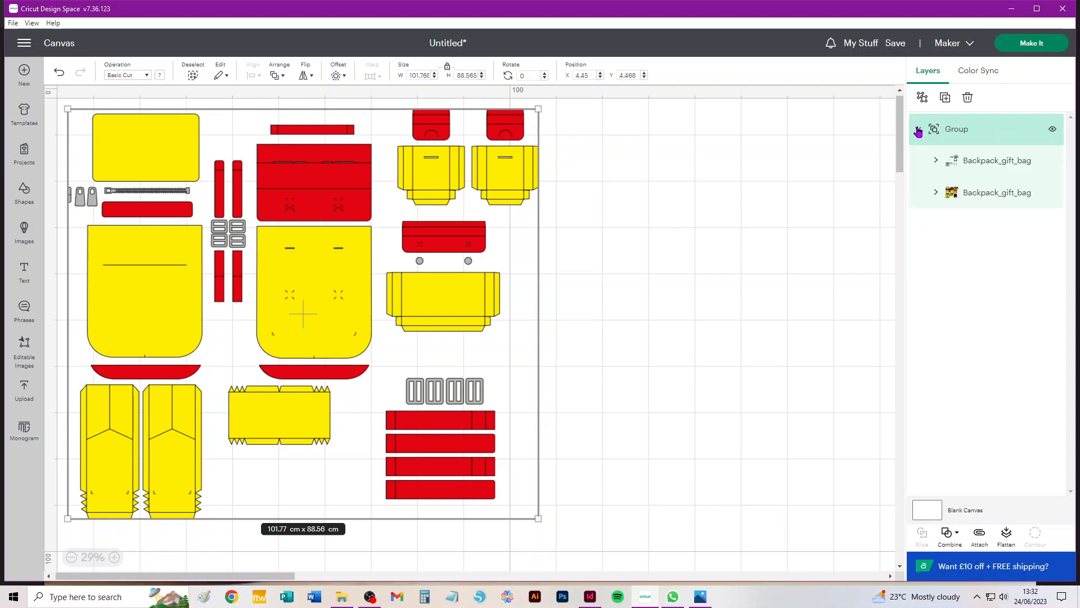
pyautogui.click(1001, 165)
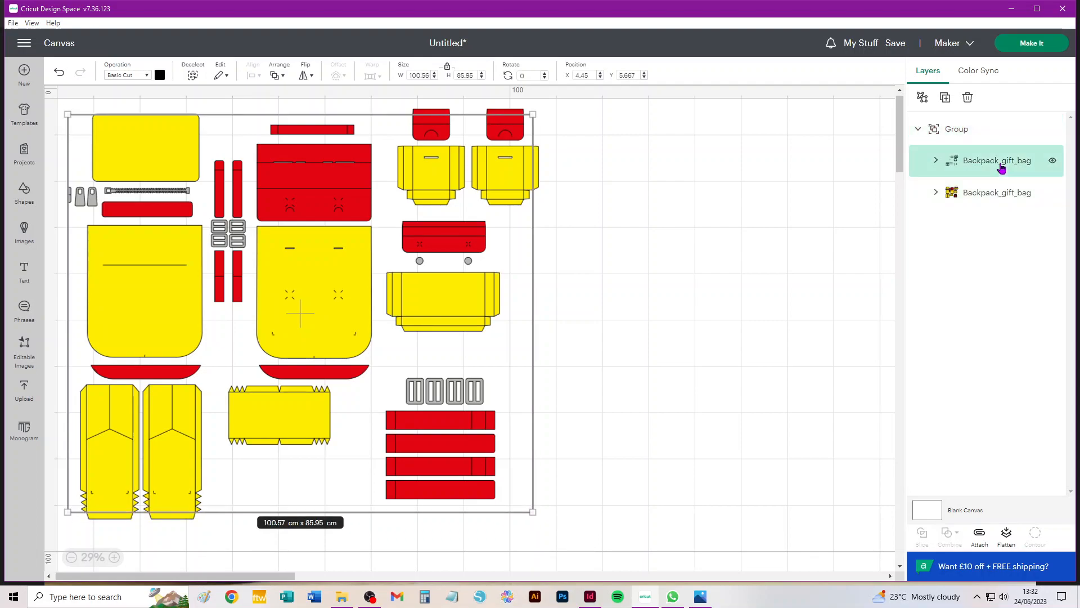
pyautogui.click(986, 197)
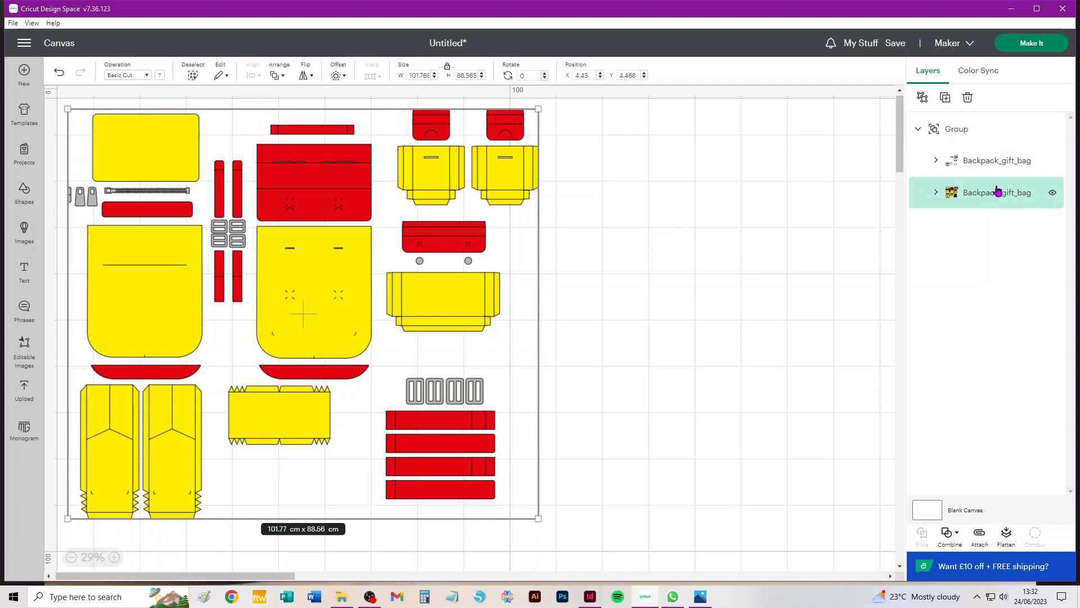
# - Change the operation of the Backpack_gift_bag subgroup that contains the fold lines to Score
pyautogui.click(983, 165)
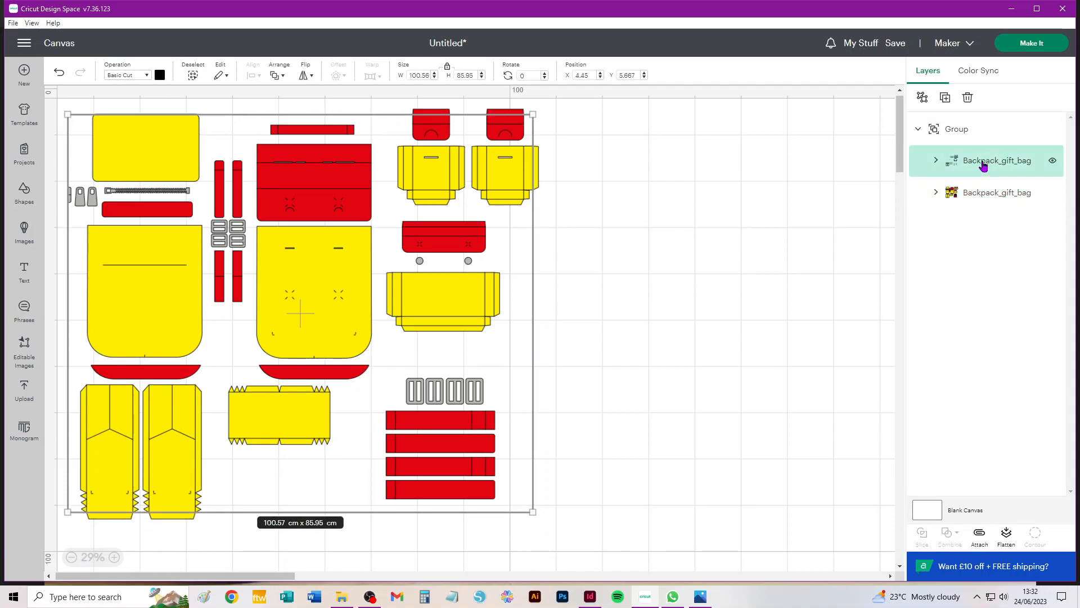
pyautogui.click(937, 160)
pyautogui.scroll(-6, 975, 450)
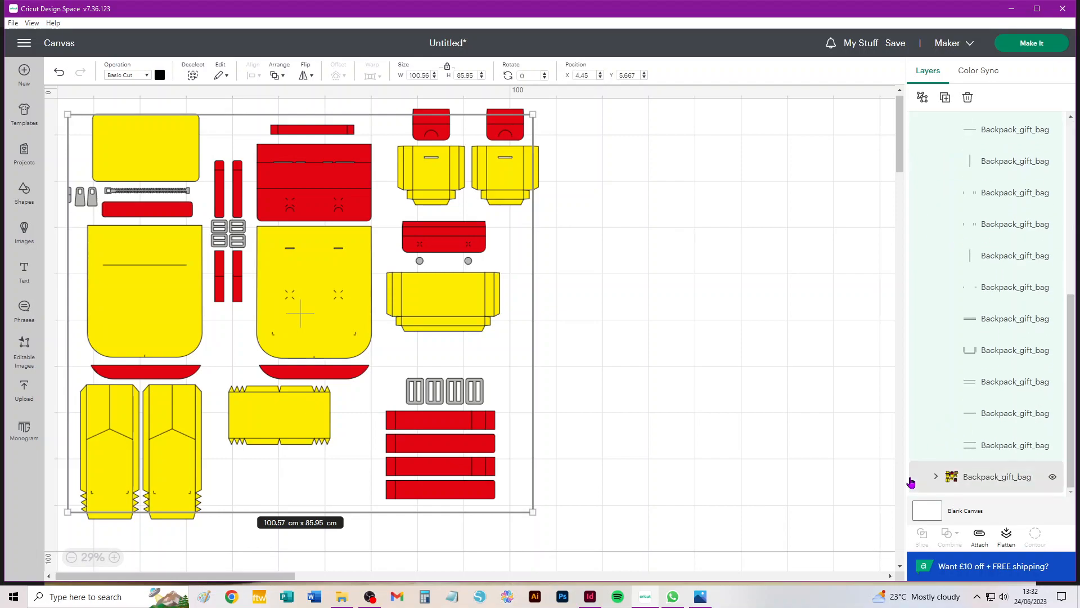
pyautogui.click(935, 477)
pyautogui.scroll(6, 1044, 363)
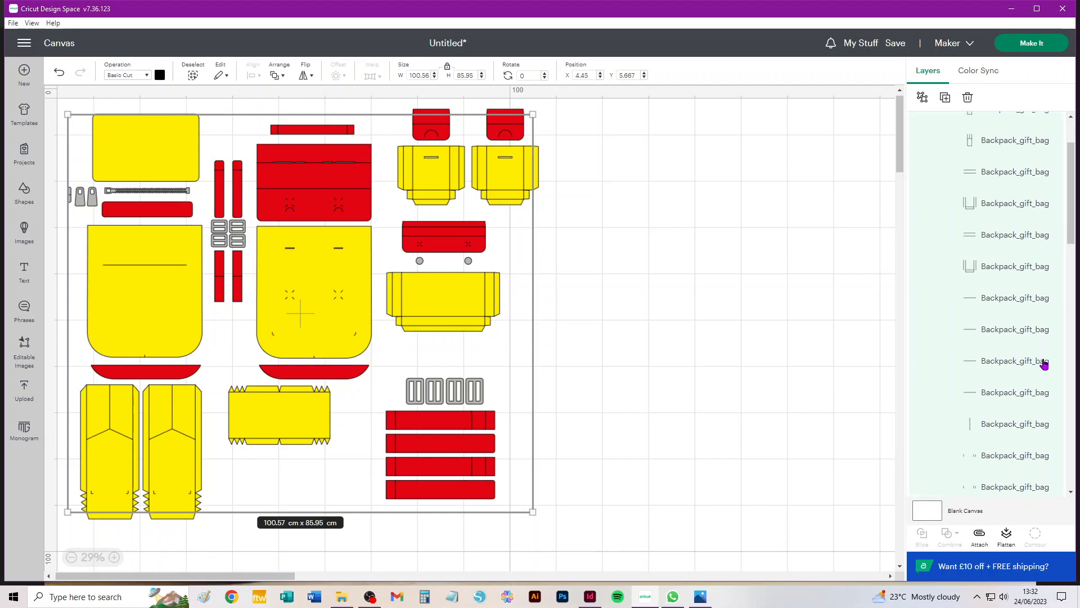
pyautogui.scroll(-1, 988, 160)
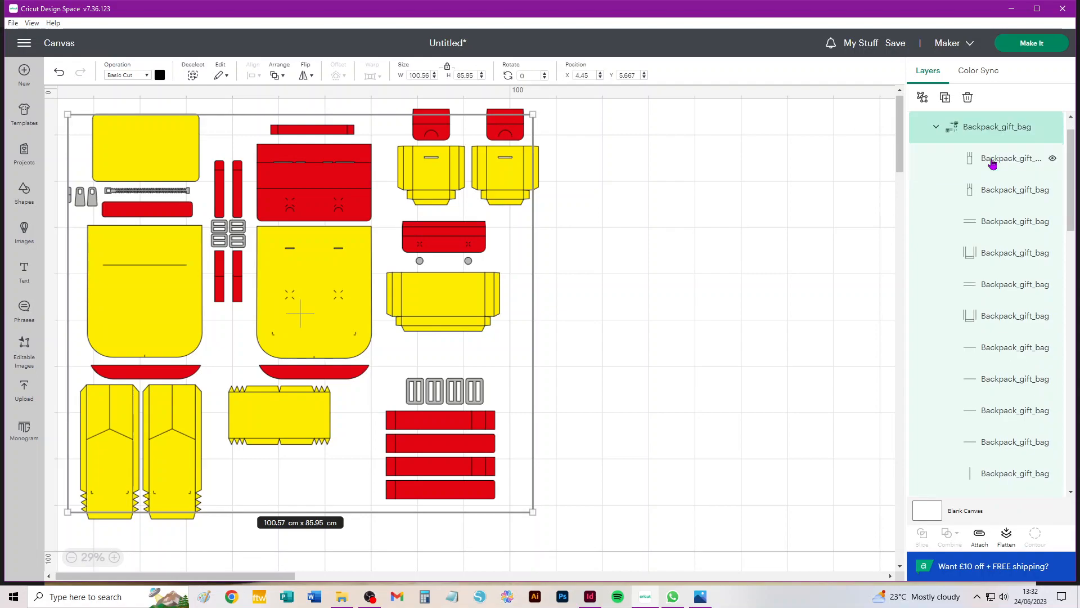
pyautogui.scroll(1, 984, 209)
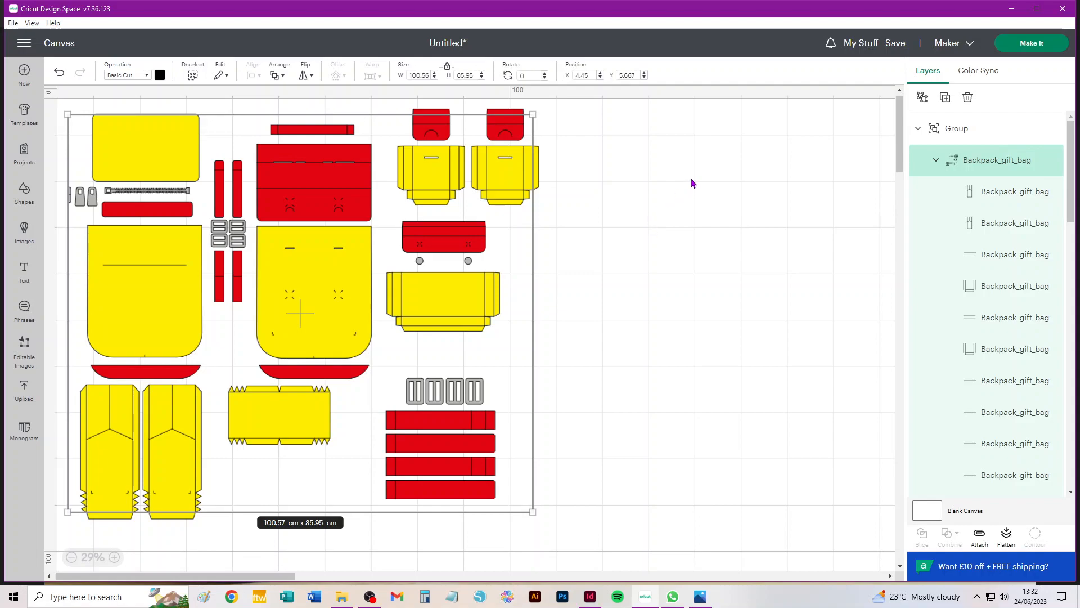
pyautogui.click(120, 77)
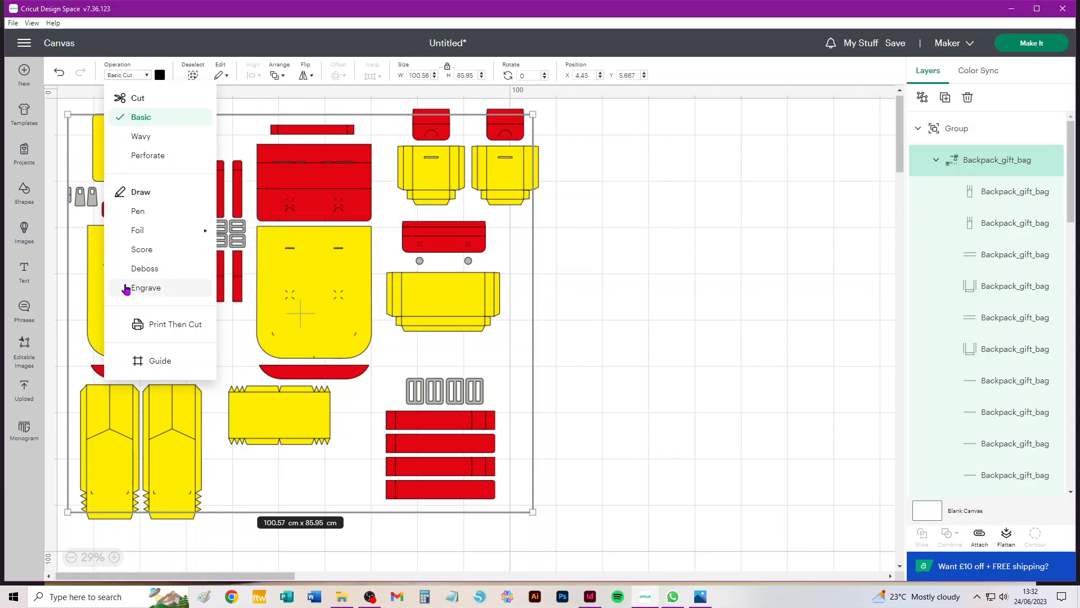
pyautogui.click(145, 254)
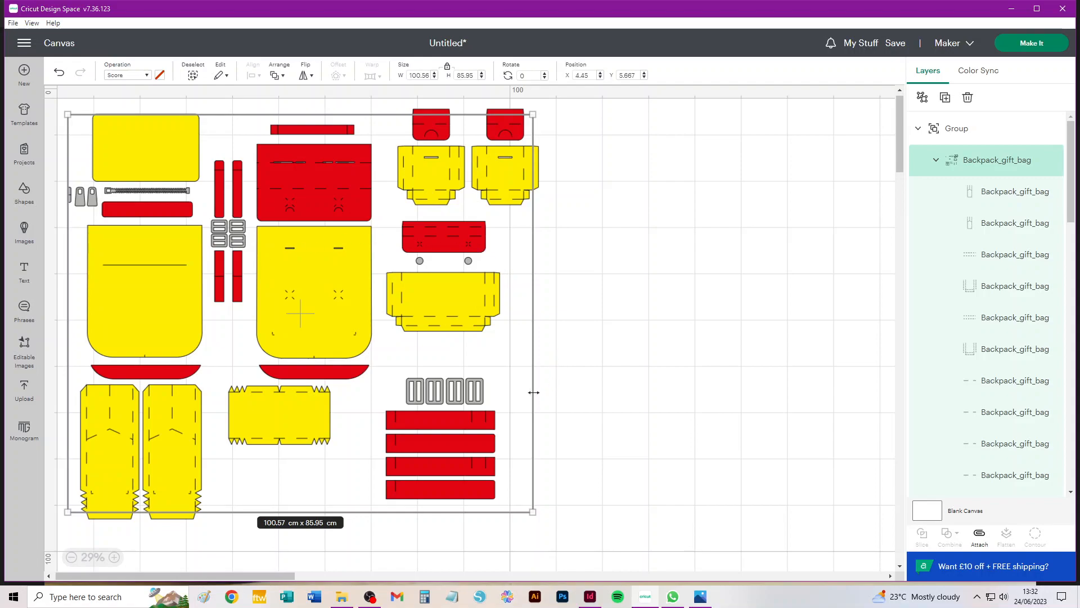
# - Check the dashed fold lines on the template pieces and ungroup the score-line subgroup
pyautogui.scroll(2, 569, 400)
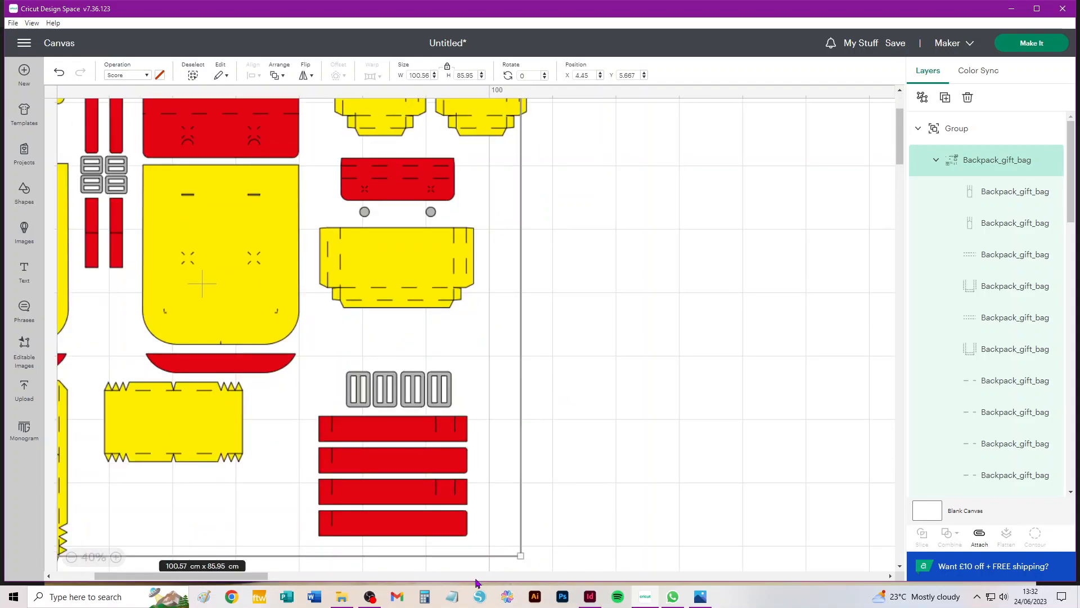
pyautogui.moveTo(242, 581); pyautogui.dragTo(107, 564)
pyautogui.scroll(2, 260, 443)
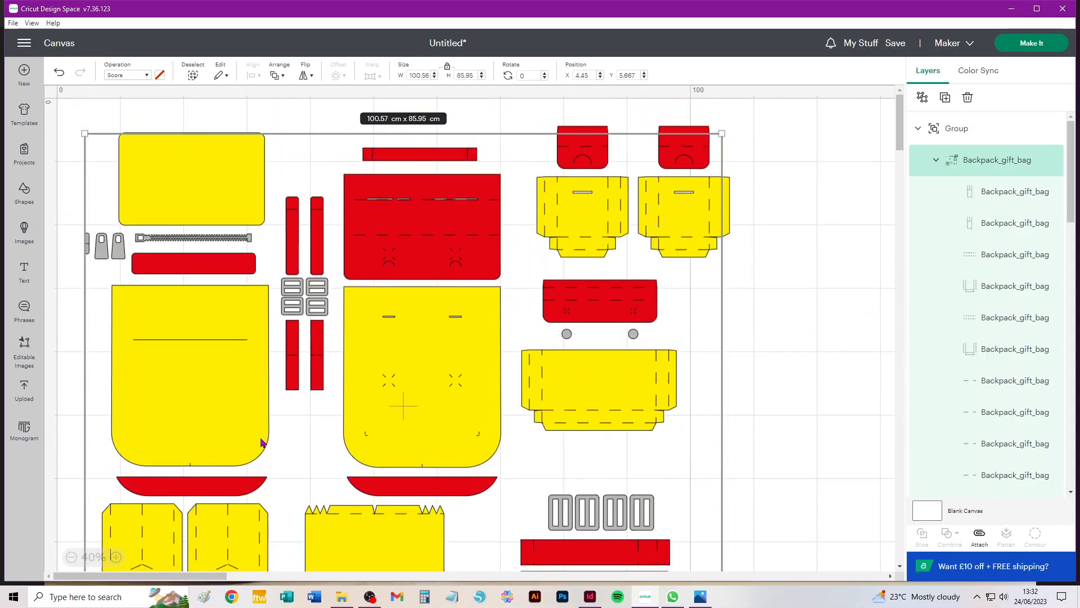
pyautogui.scroll(-2, 434, 340)
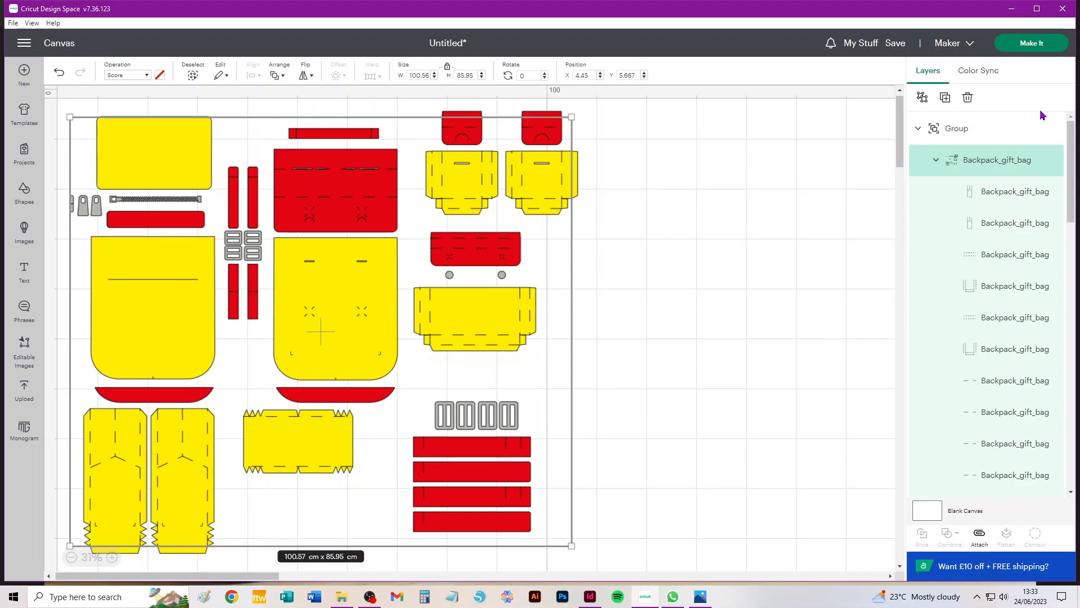
pyautogui.click(923, 99)
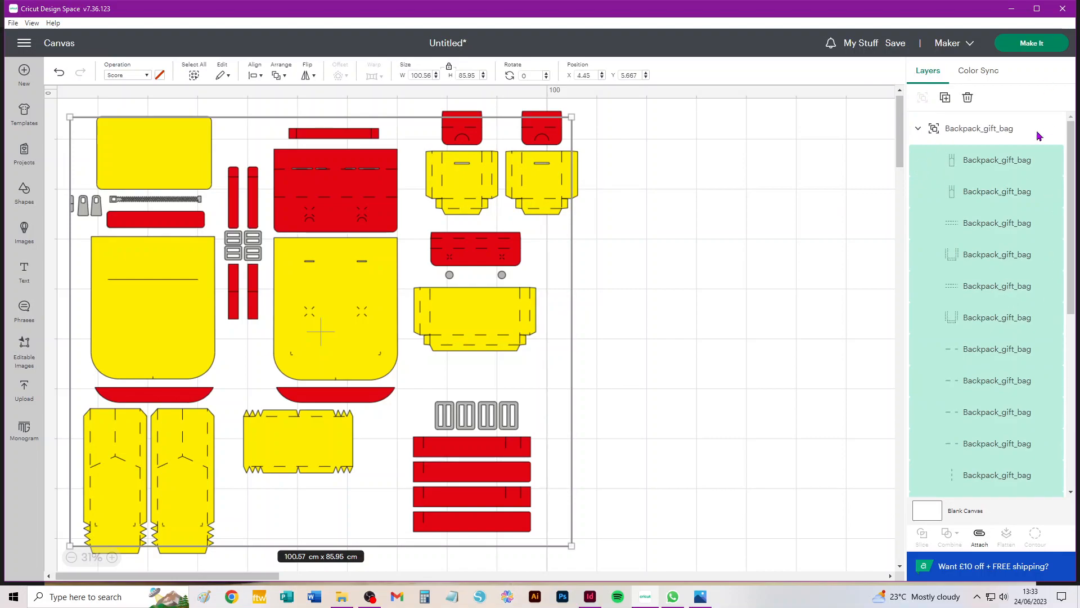
# - Ungroup the Backpack_gift_bag subgroup that holds the red, yellow and grey cut pieces
pyautogui.scroll(-6, 979, 338)
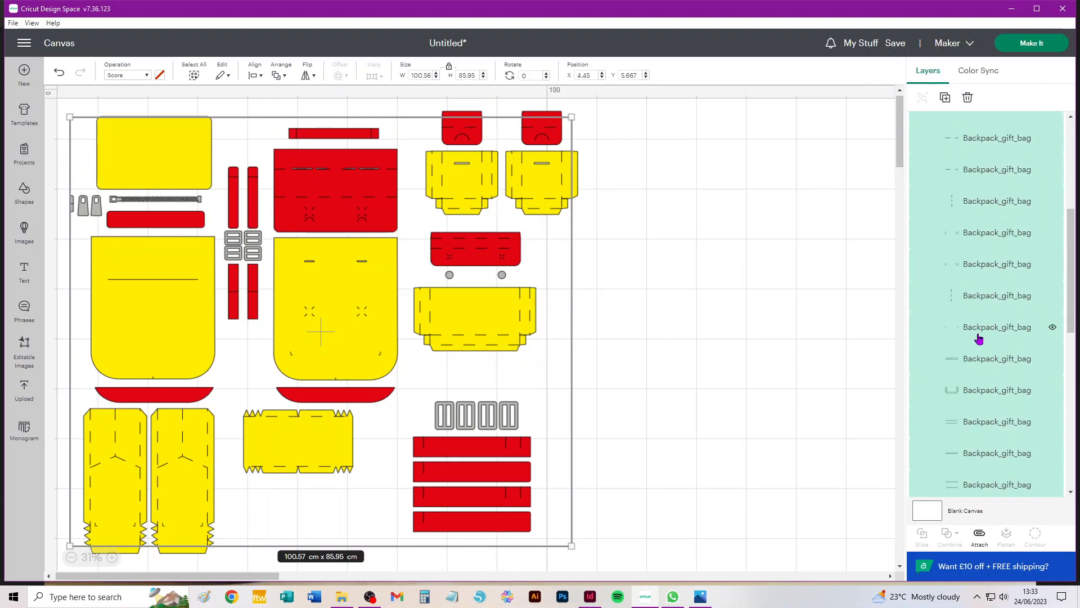
pyautogui.click(983, 267)
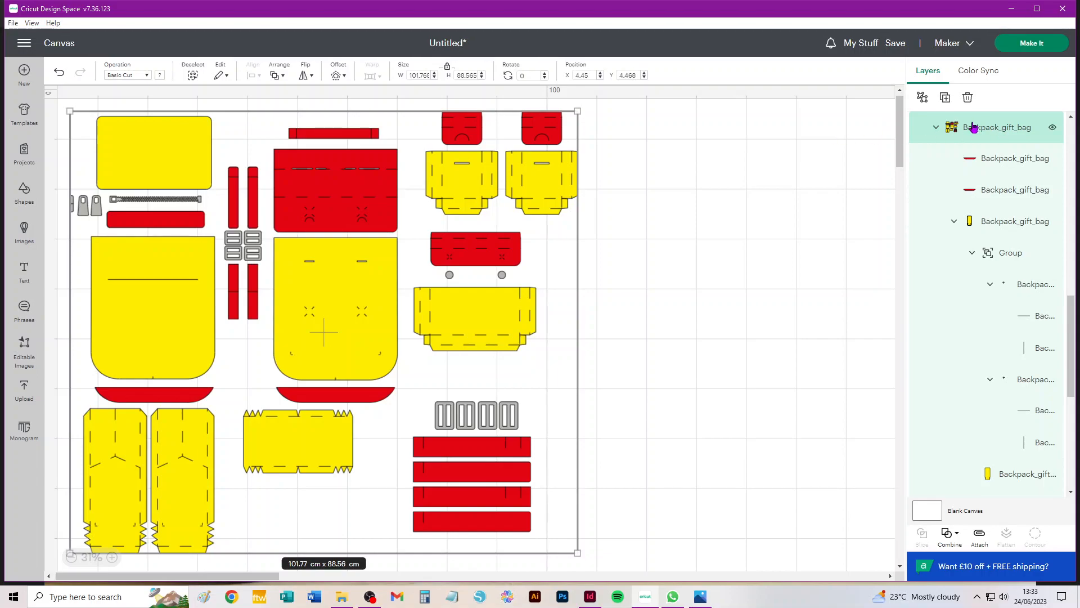
pyautogui.click(923, 99)
pyautogui.scroll(-3, 1021, 315)
pyautogui.scroll(2, 1024, 309)
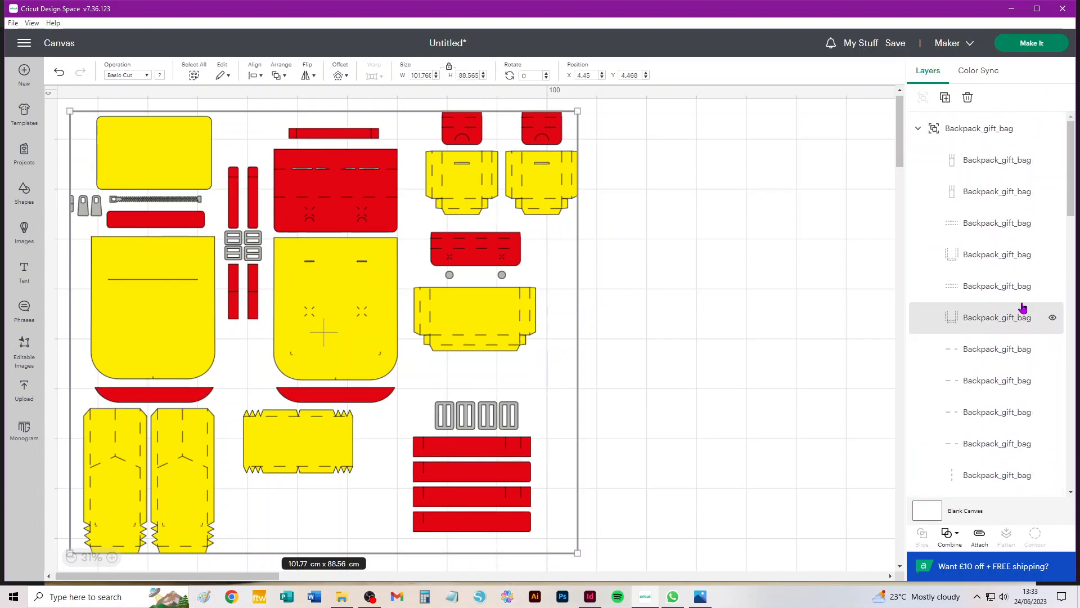
# - Select the whole backpack template and ungroup it into separate layers, then clear the selection
pyautogui.click(960, 130)
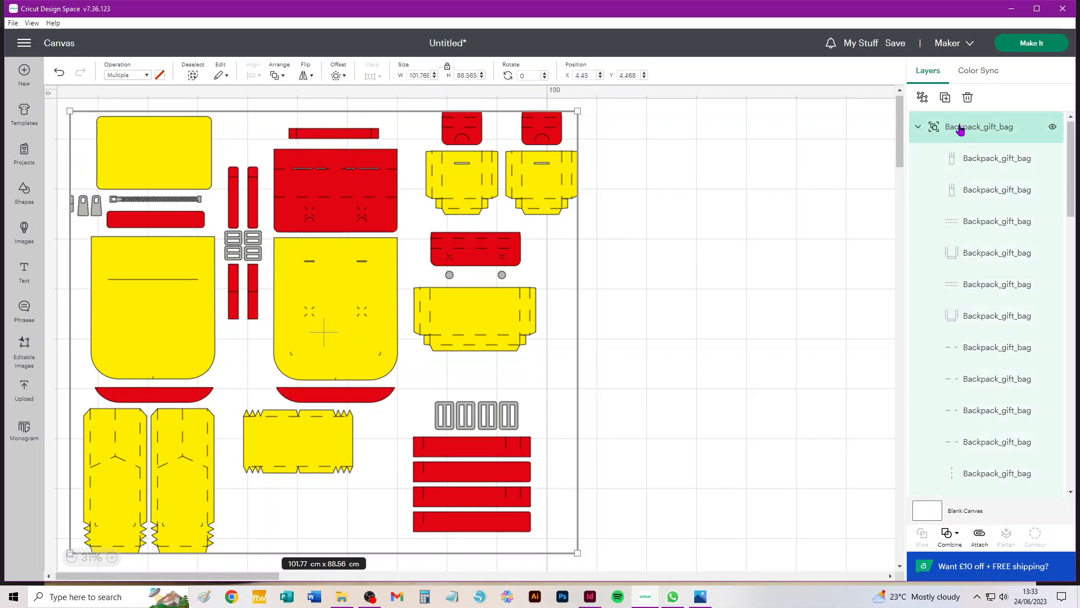
pyautogui.click(658, 147)
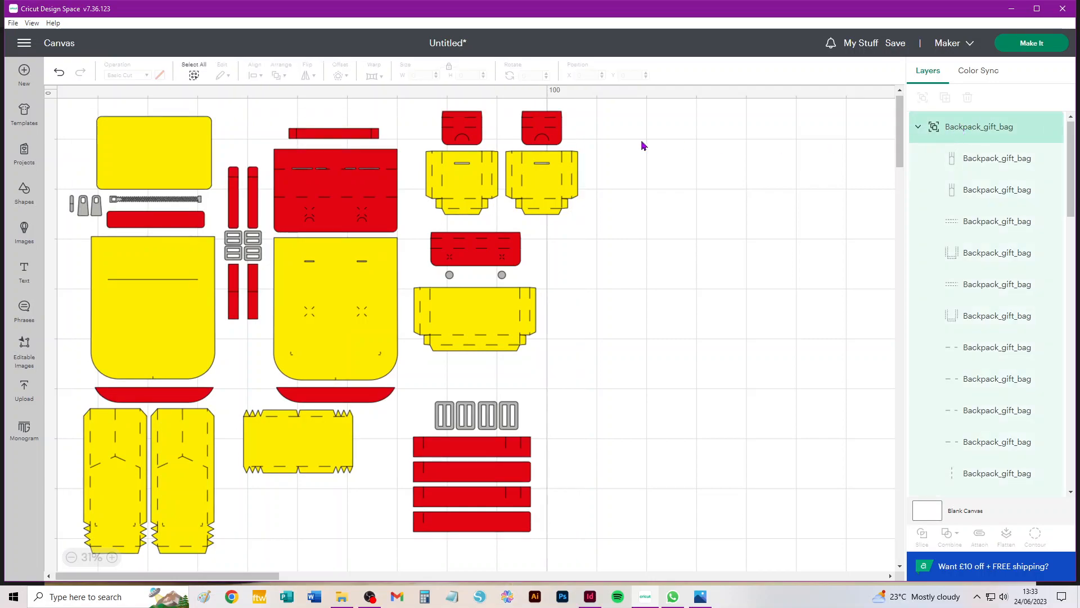
pyautogui.click(193, 78)
pyautogui.click(667, 187)
pyautogui.moveTo(652, 121); pyautogui.dragTo(52, 560)
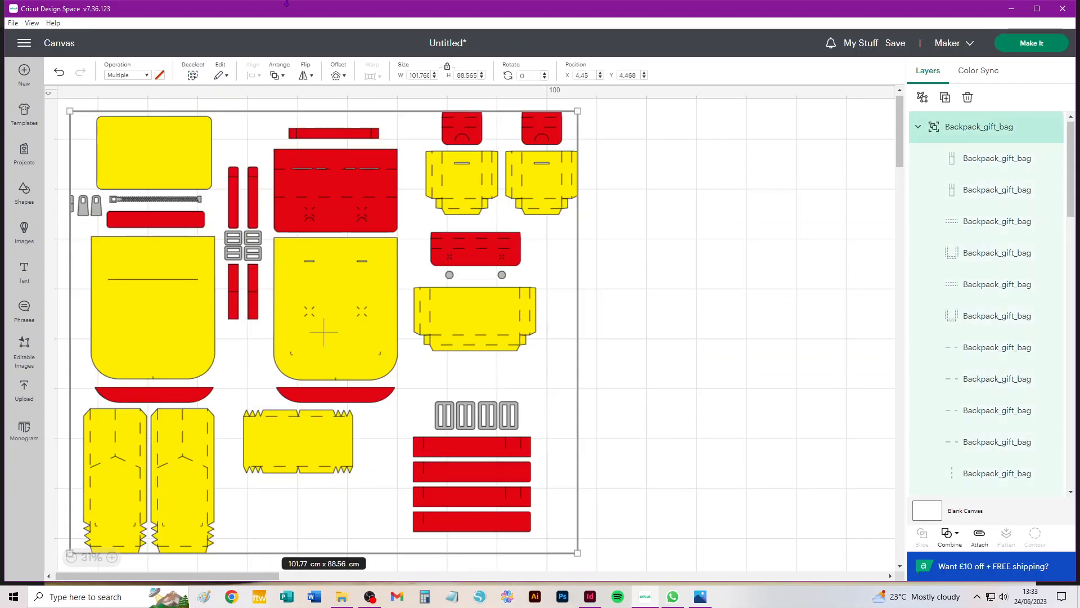
pyautogui.click(922, 98)
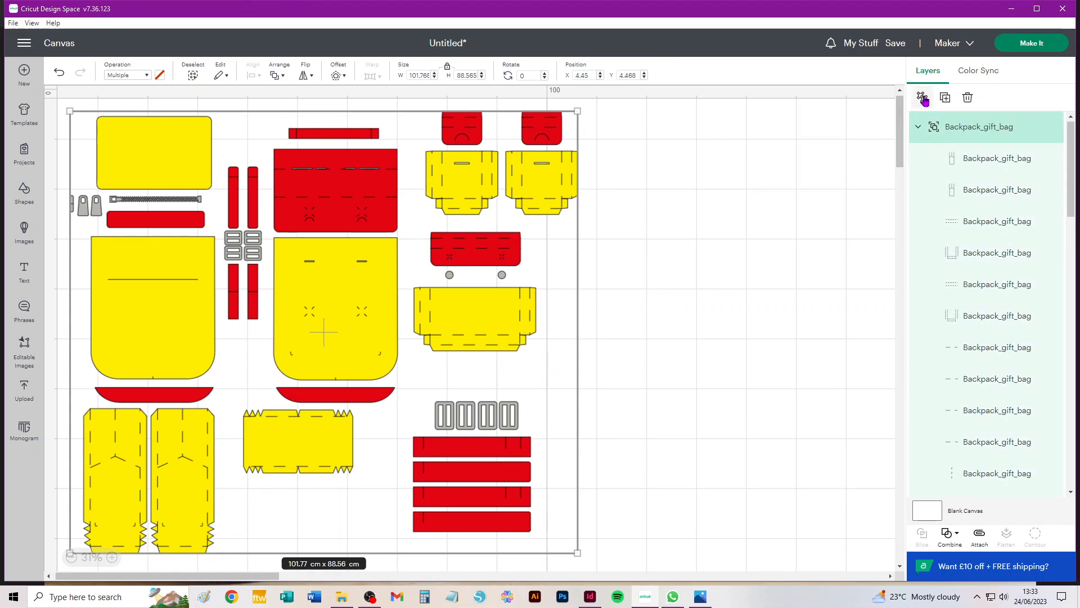
pyautogui.click(647, 142)
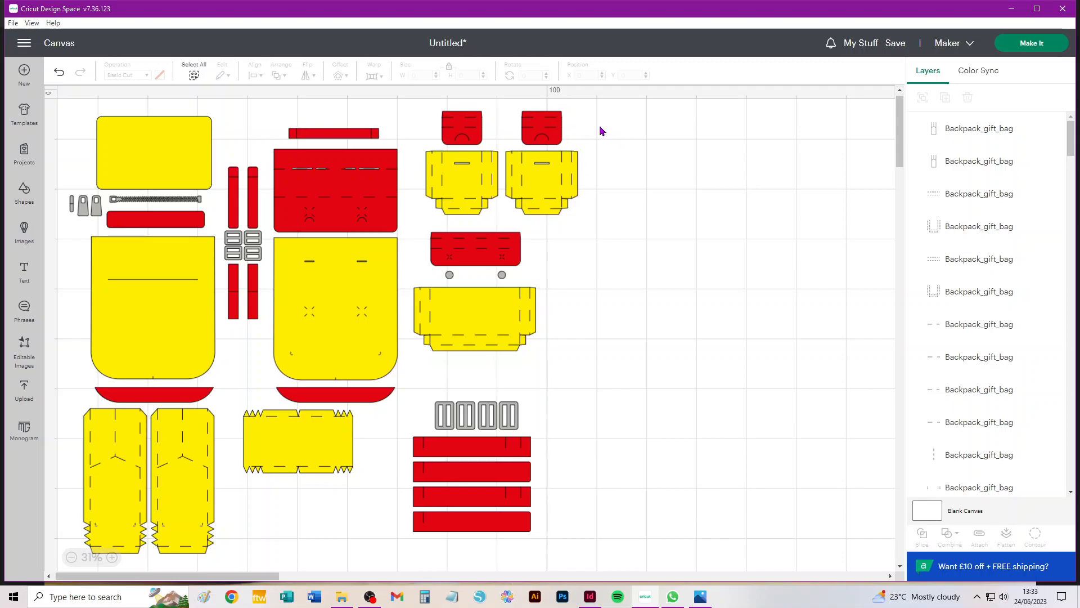
# - Attach the score lines to the outer 8 x 6.7 cm red flap and move it into empty space beyond the 100 cm mark
pyautogui.moveTo(572, 106); pyautogui.dragTo(507, 145)
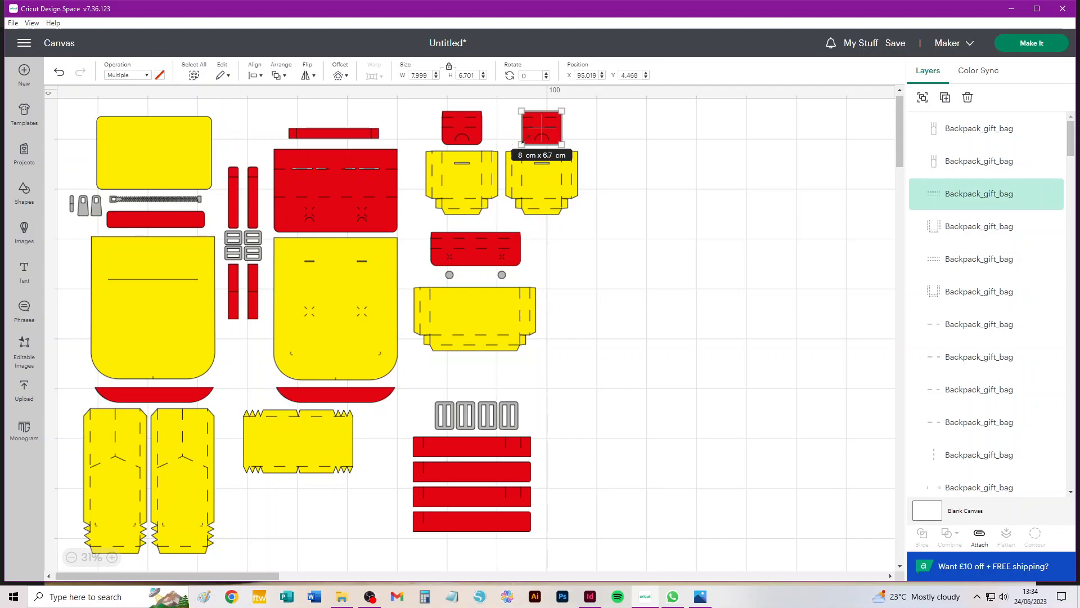
pyautogui.click(978, 537)
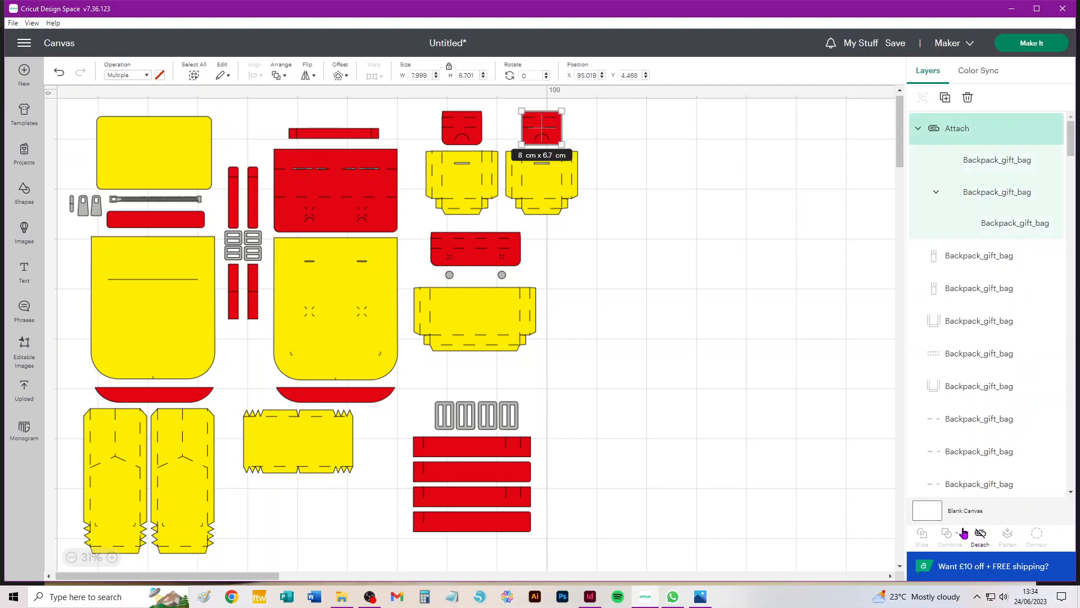
pyautogui.click(632, 134)
pyautogui.moveTo(543, 128); pyautogui.dragTo(796, 129)
# - Attach the score lines to each of the two 14.4 x 12.7 cm yellow pocket pieces and place both below the moved red flap
pyautogui.moveTo(629, 139); pyautogui.dragTo(506, 217)
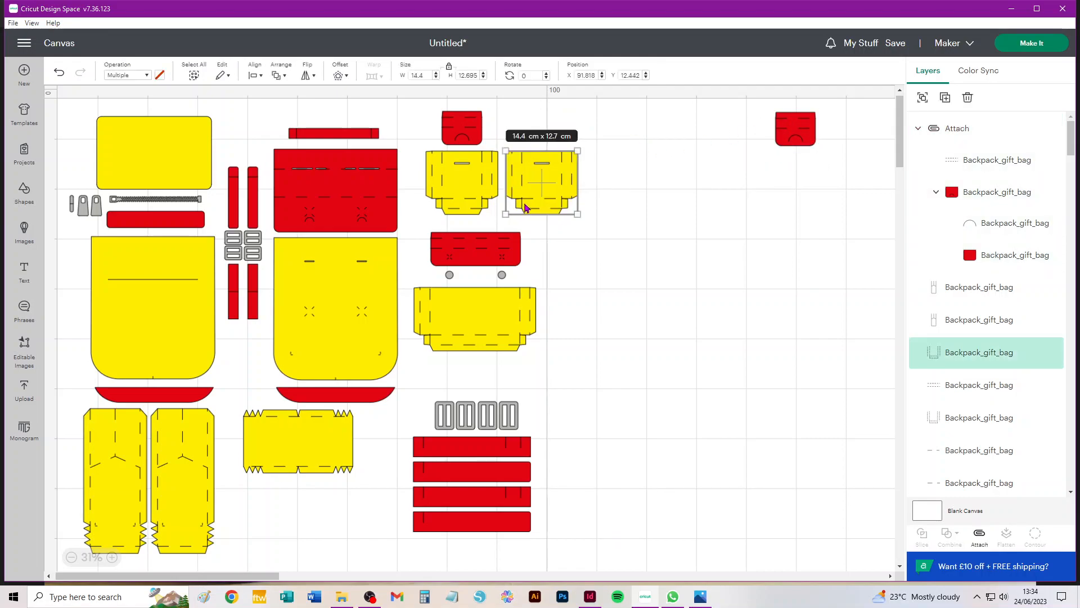
pyautogui.click(531, 191)
pyautogui.moveTo(549, 190); pyautogui.dragTo(802, 191)
pyautogui.moveTo(534, 159); pyautogui.dragTo(418, 217)
pyautogui.moveTo(464, 191); pyautogui.dragTo(718, 191)
# - Attach the score lines to the remaining 8 x 6.7 cm red flap and place it beside the matching moved flap
pyautogui.moveTo(506, 107)
pyautogui.mouseDown()
pyautogui.moveTo(451, 128)
pyautogui.moveTo(423, 172)
pyautogui.mouseUp()
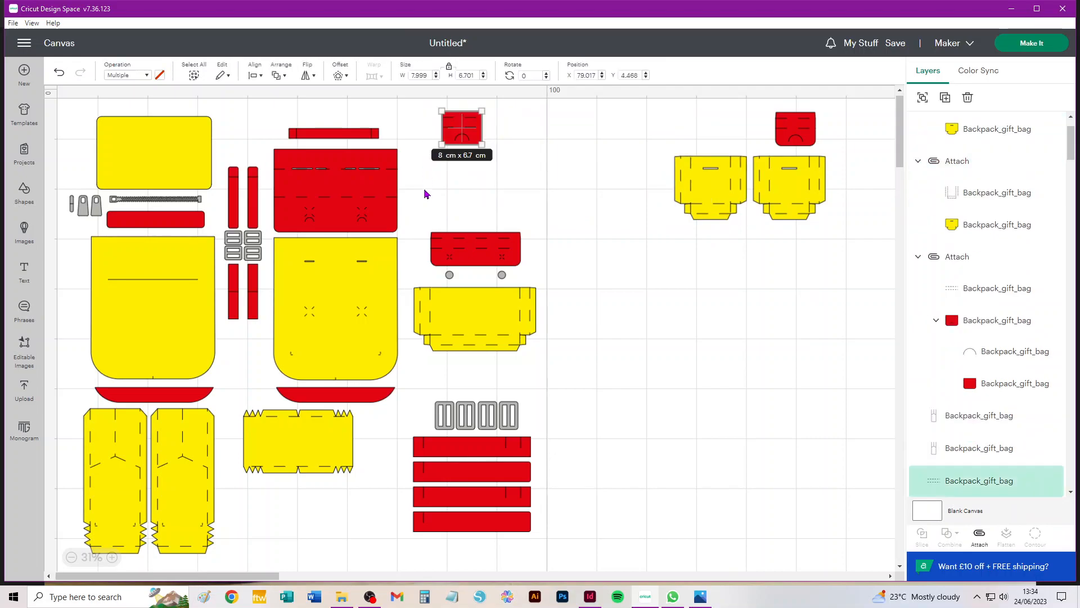
pyautogui.click(464, 128)
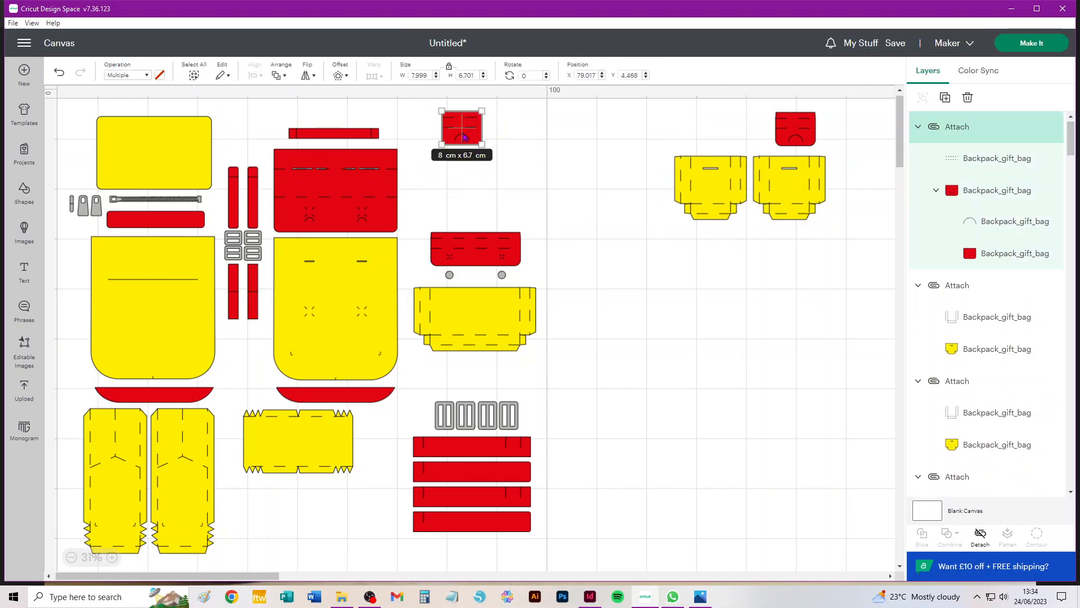
pyautogui.moveTo(464, 129); pyautogui.dragTo(741, 129)
pyautogui.moveTo(591, 211)
pyautogui.mouseDown()
pyautogui.moveTo(405, 265)
pyautogui.moveTo(458, 165)
pyautogui.moveTo(506, 213)
pyautogui.mouseUp()
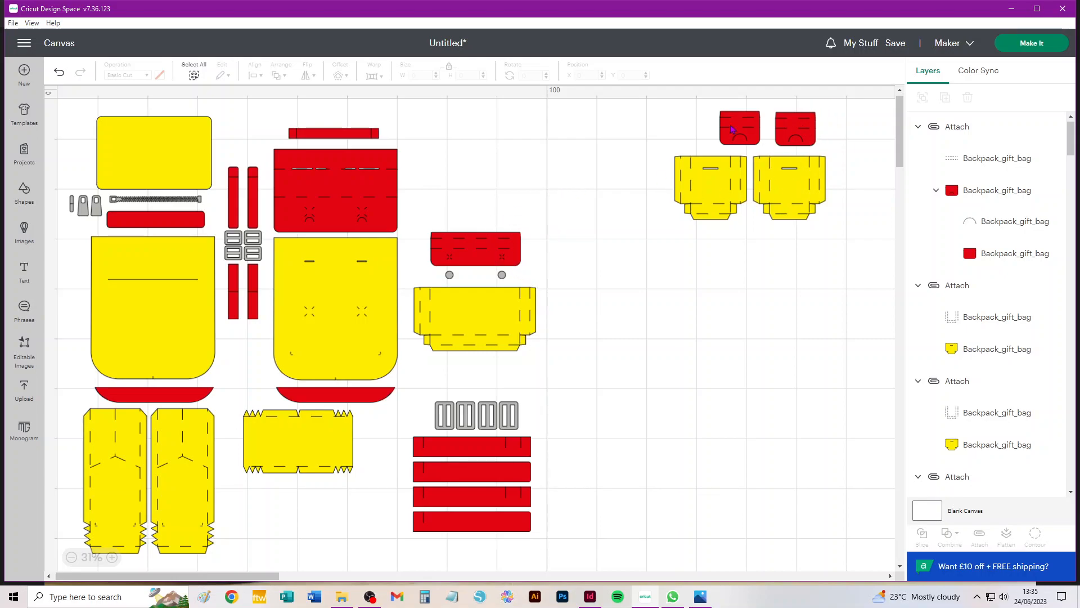
# - Attach the score lines to the 18.01 x 6.7 cm red flap and move it beside the two small moved flaps
pyautogui.moveTo(578, 205); pyautogui.dragTo(417, 268)
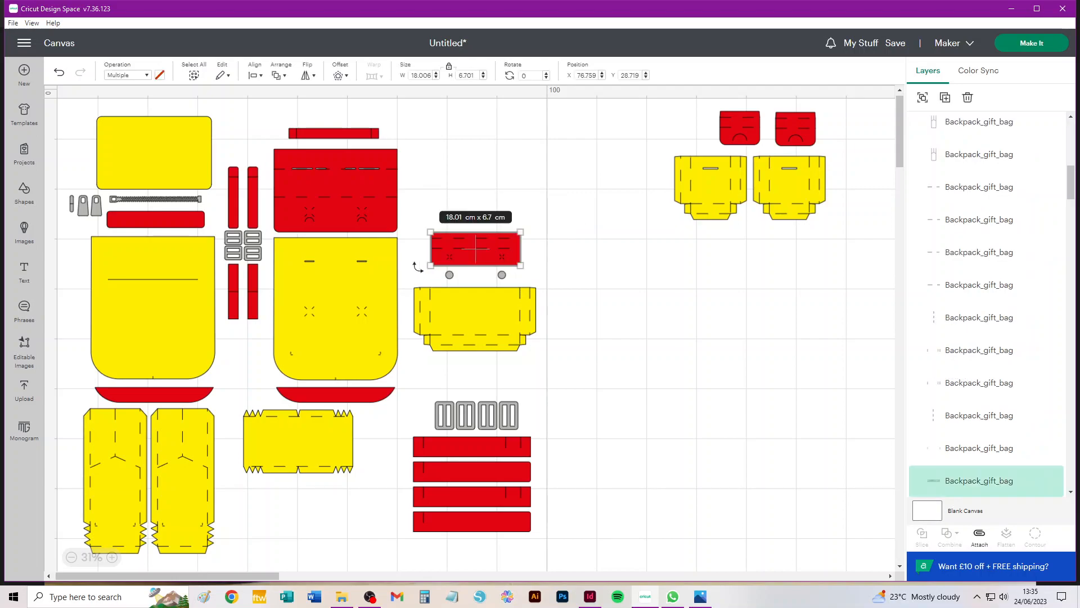
pyautogui.click(979, 534)
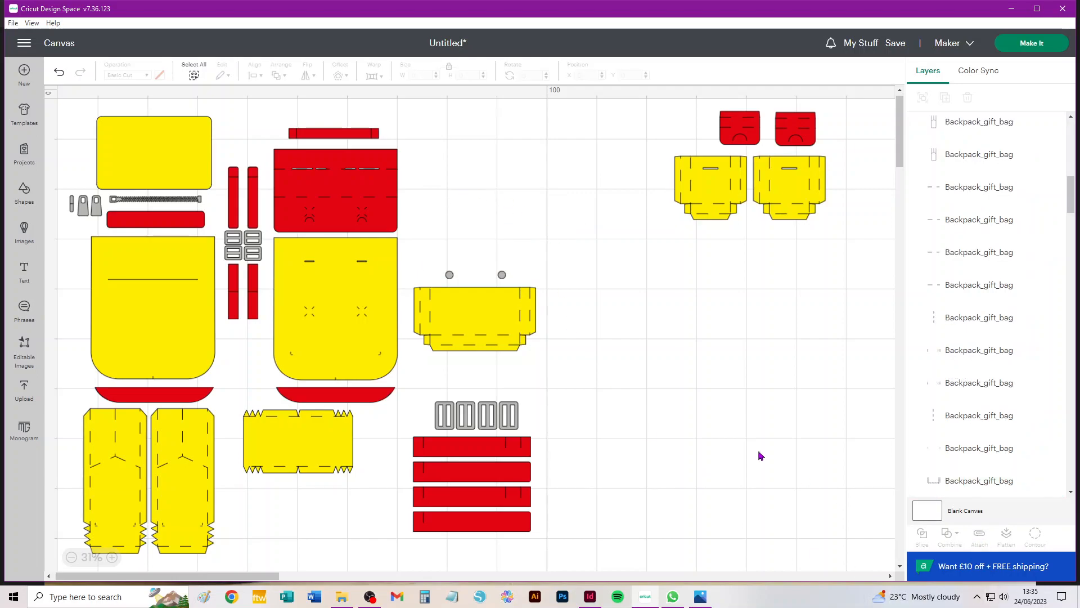
pyautogui.moveTo(475, 247); pyautogui.dragTo(617, 127)
# - Attach the score lines to the 24.41 x 12.7 cm yellow pocket piece and place it below the two smaller yellow pockets
pyautogui.click(569, 338)
pyautogui.moveTo(449, 345); pyautogui.dragTo(410, 288)
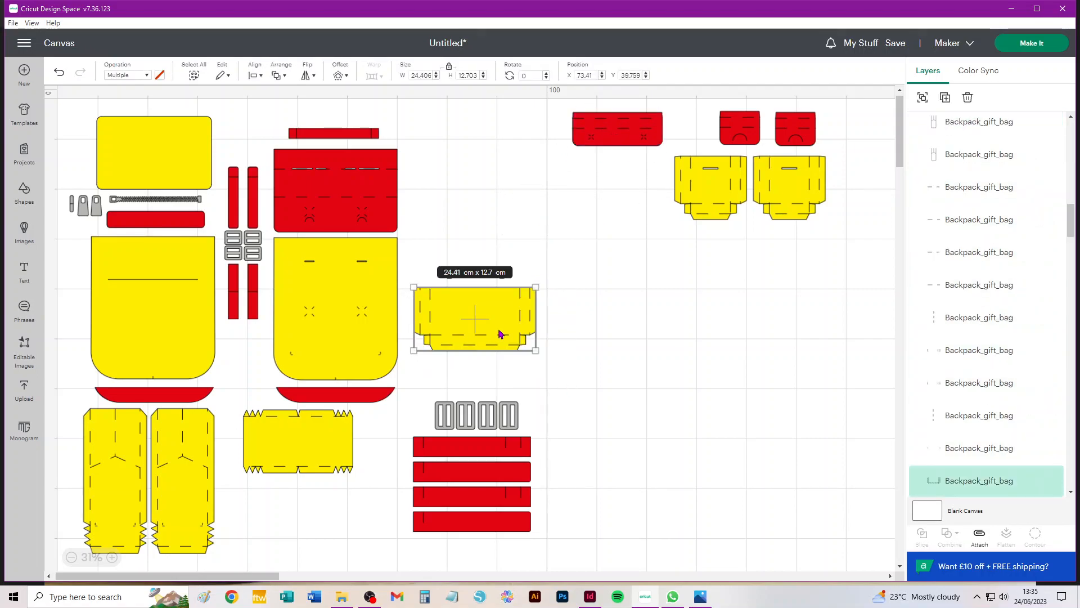
pyautogui.click(980, 534)
pyautogui.moveTo(493, 302); pyautogui.dragTo(758, 243)
# - Place the two 1.5 cm grey circles over the cross marks on the wide red flap and send the flap to the back
pyautogui.moveTo(502, 277); pyautogui.dragTo(645, 136)
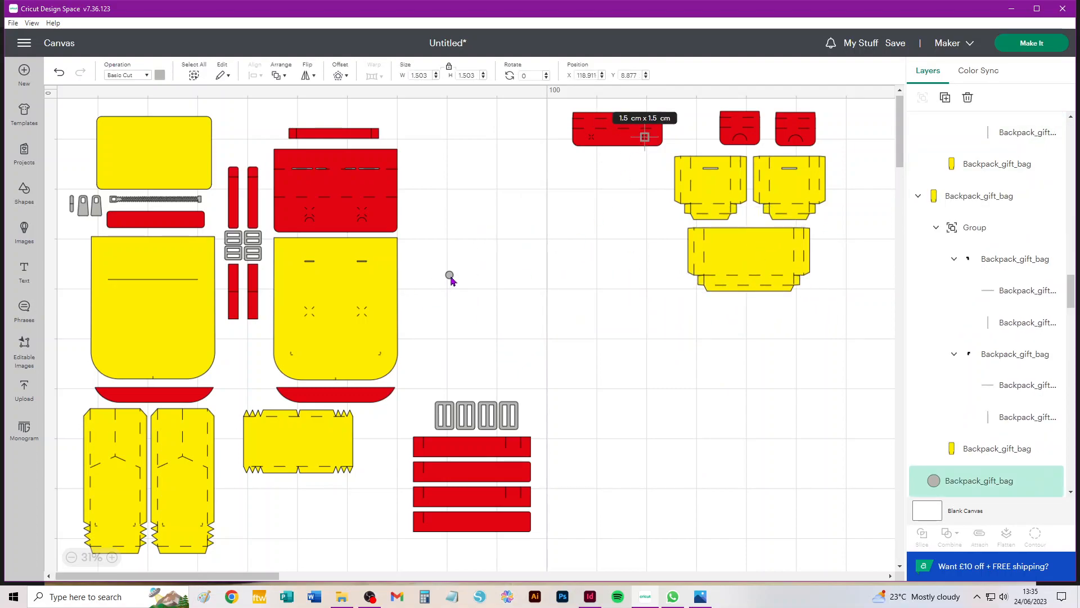
pyautogui.moveTo(450, 277); pyautogui.dragTo(590, 136)
pyautogui.click(615, 142)
pyautogui.click(281, 76)
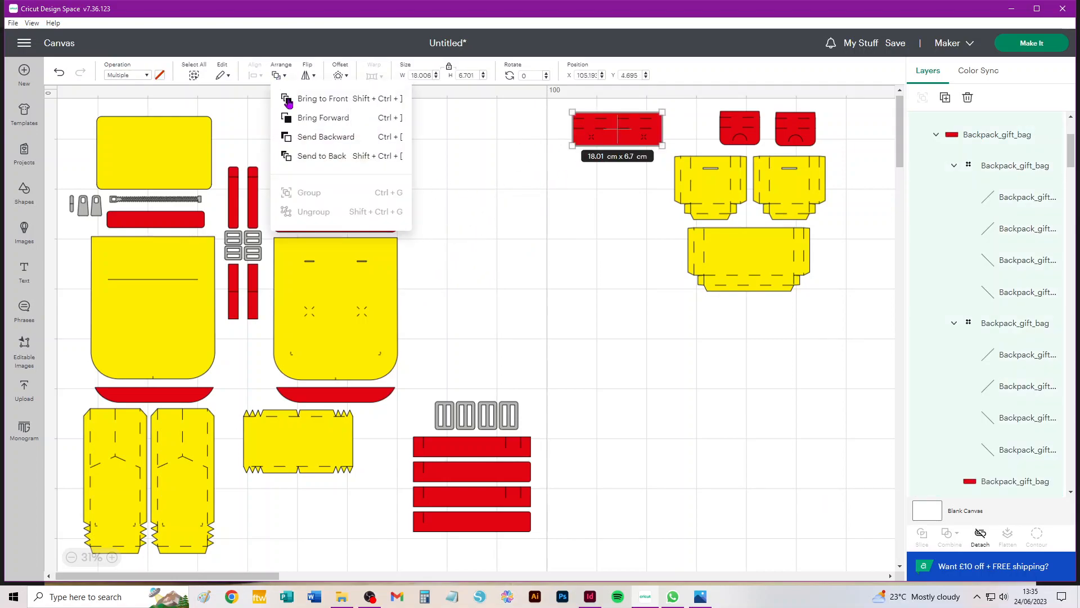
pyautogui.click(315, 154)
pyautogui.click(549, 228)
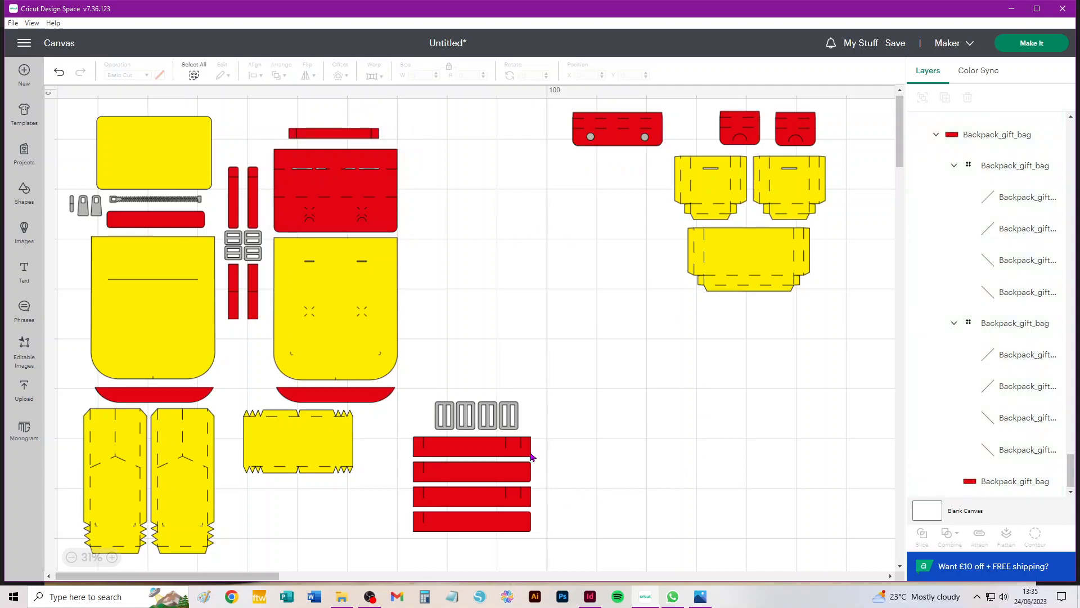
# - Move the row of four grey buckles to just below the wide red flap with the circles
pyautogui.moveTo(545, 383); pyautogui.dragTo(417, 434)
pyautogui.moveTo(483, 416); pyautogui.dragTo(629, 164)
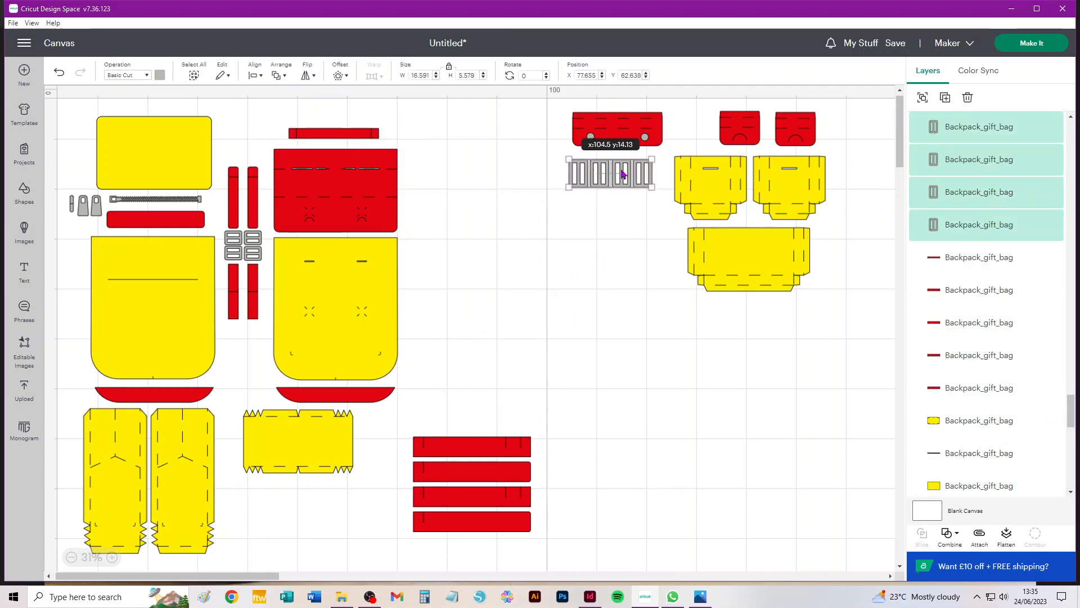
# - Attach the score lines to each of the four 23.5 x 4 cm red straps and stack the straps below the moved buckles
pyautogui.moveTo(588, 415); pyautogui.dragTo(401, 448)
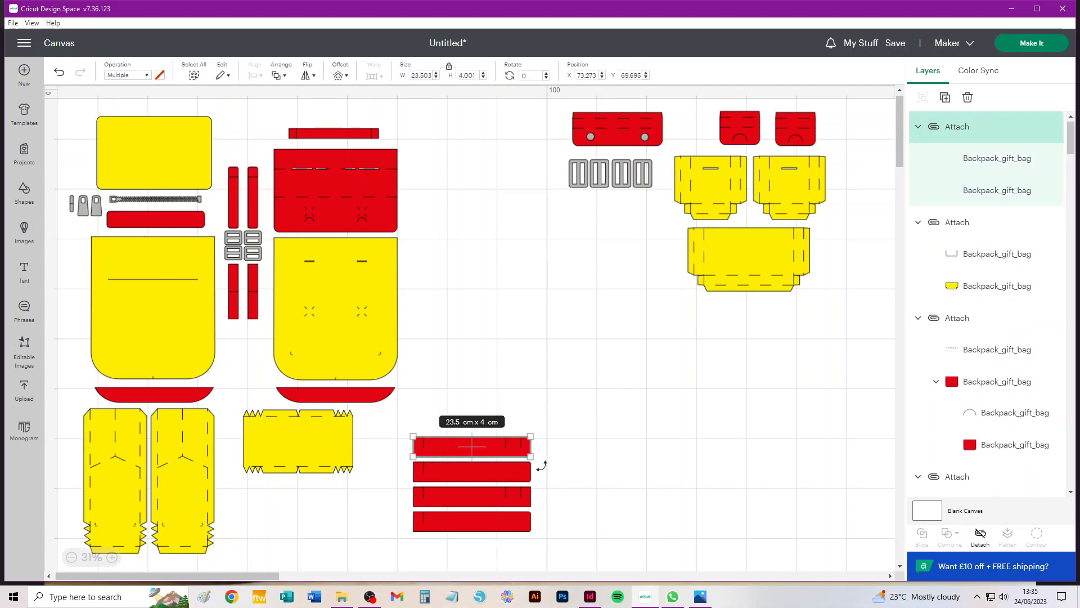
pyautogui.moveTo(483, 451); pyautogui.dragTo(615, 211)
pyautogui.moveTo(578, 430); pyautogui.dragTo(397, 478)
pyautogui.click(523, 410)
pyautogui.moveTo(487, 467)
pyautogui.mouseDown()
pyautogui.moveTo(564, 349)
pyautogui.moveTo(619, 230)
pyautogui.mouseUp()
pyautogui.moveTo(584, 445); pyautogui.dragTo(397, 505)
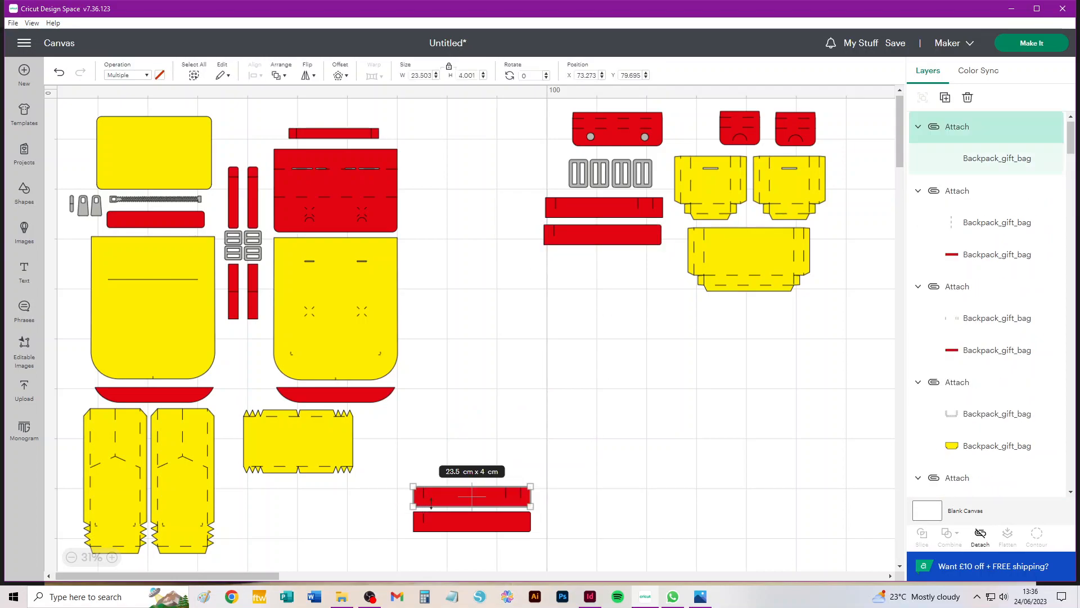
pyautogui.moveTo(463, 483); pyautogui.dragTo(586, 250)
pyautogui.moveTo(568, 491); pyautogui.dragTo(394, 544)
pyautogui.moveTo(489, 531); pyautogui.dragTo(612, 297)
# - Attach the score lines to the 21.9 x 12.63 cm toothed yellow piece and place it below the wide yellow pocket
pyautogui.moveTo(388, 509); pyautogui.dragTo(234, 411)
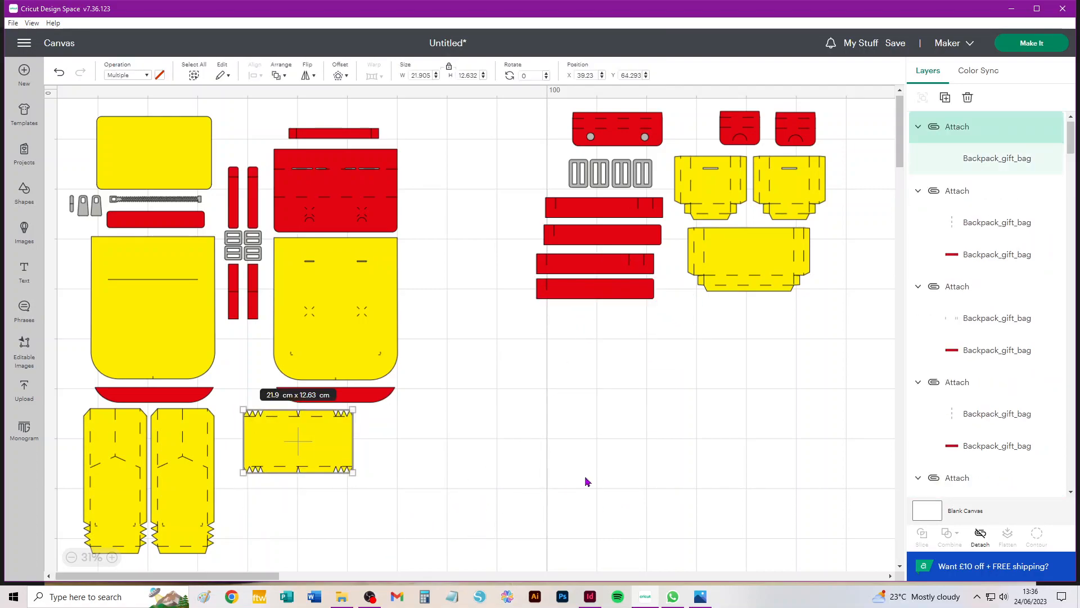
pyautogui.moveTo(267, 450); pyautogui.dragTo(722, 356)
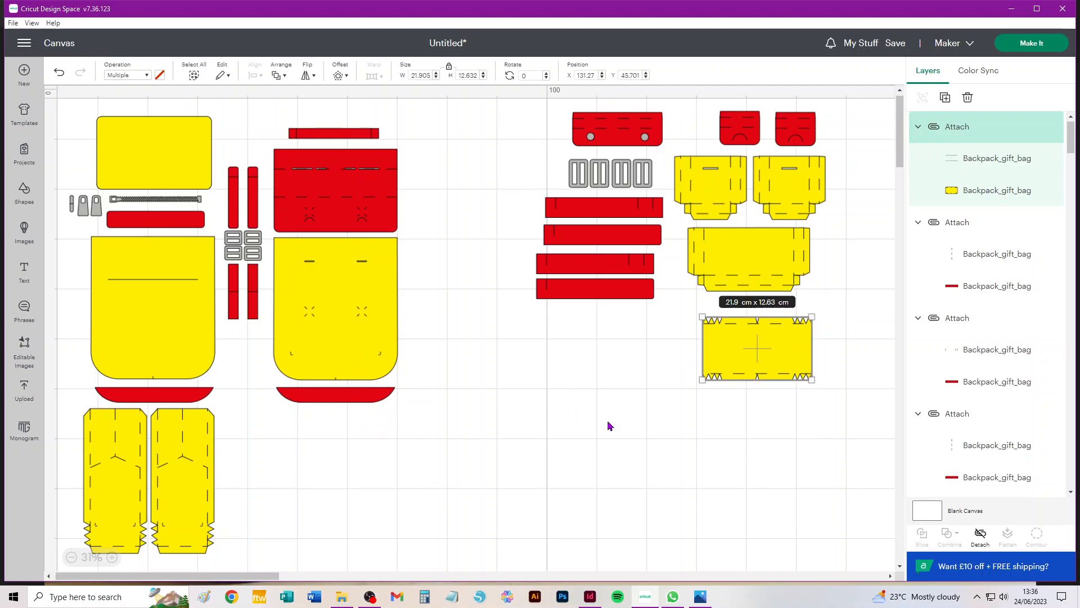
pyautogui.click(505, 455)
pyautogui.moveTo(755, 336); pyautogui.dragTo(750, 323)
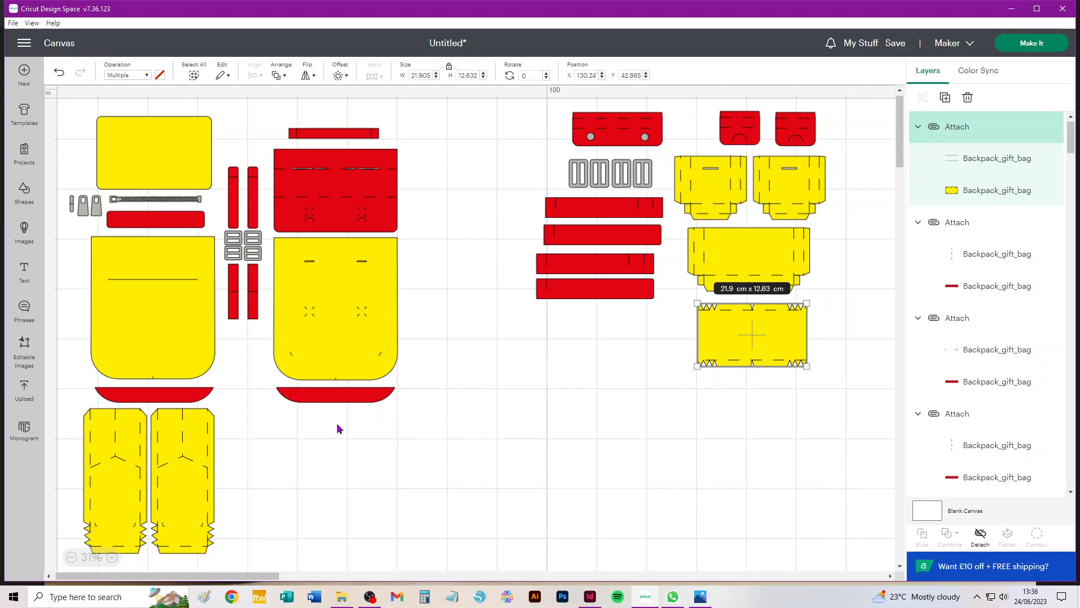
# - Move the two 23.73 x 3 cm curved red pieces below the toothed yellow piece and nudge that piece clear of them
pyautogui.moveTo(331, 401); pyautogui.dragTo(745, 399)
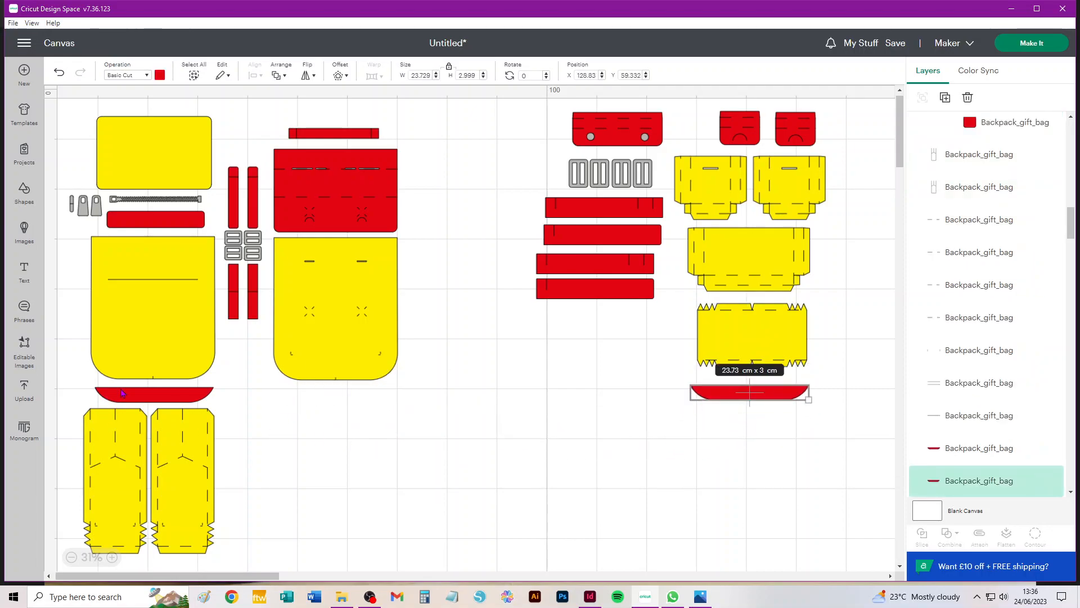
pyautogui.moveTo(130, 399); pyautogui.dragTo(722, 415)
pyautogui.moveTo(750, 341)
pyautogui.mouseDown()
pyautogui.moveTo(738, 340)
pyautogui.moveTo(751, 342)
pyautogui.mouseUp()
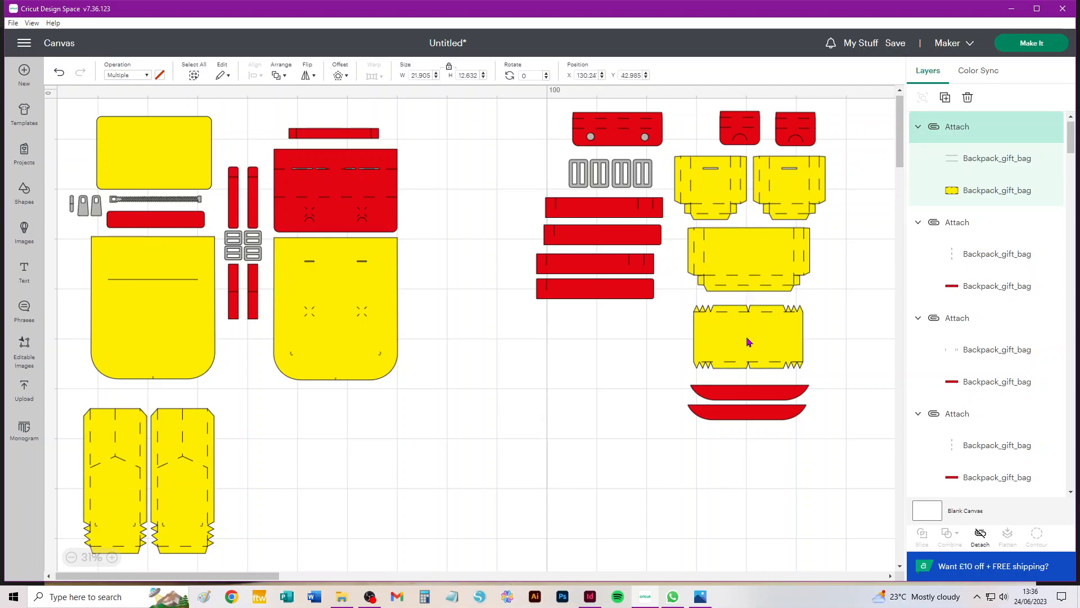
# - Attach the score lines to the 12.65 x 29 cm yellow side panel and move it into the empty space below the yellow back panel
pyautogui.moveTo(246, 398); pyautogui.dragTo(225, 509)
pyautogui.scroll(5, 146, 497)
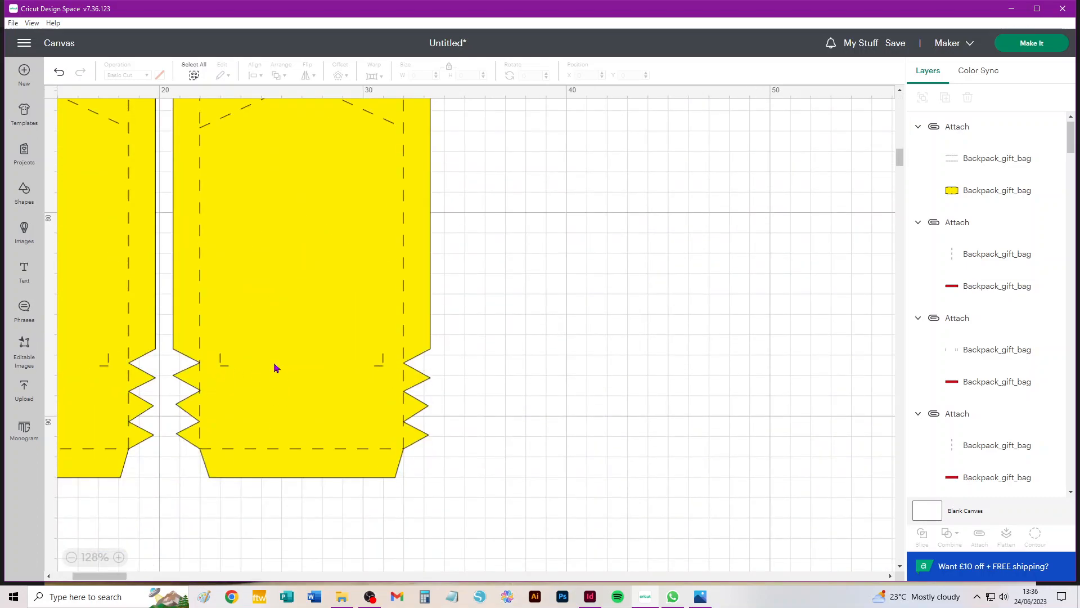
pyautogui.scroll(3, 259, 420)
pyautogui.scroll(-5, 248, 405)
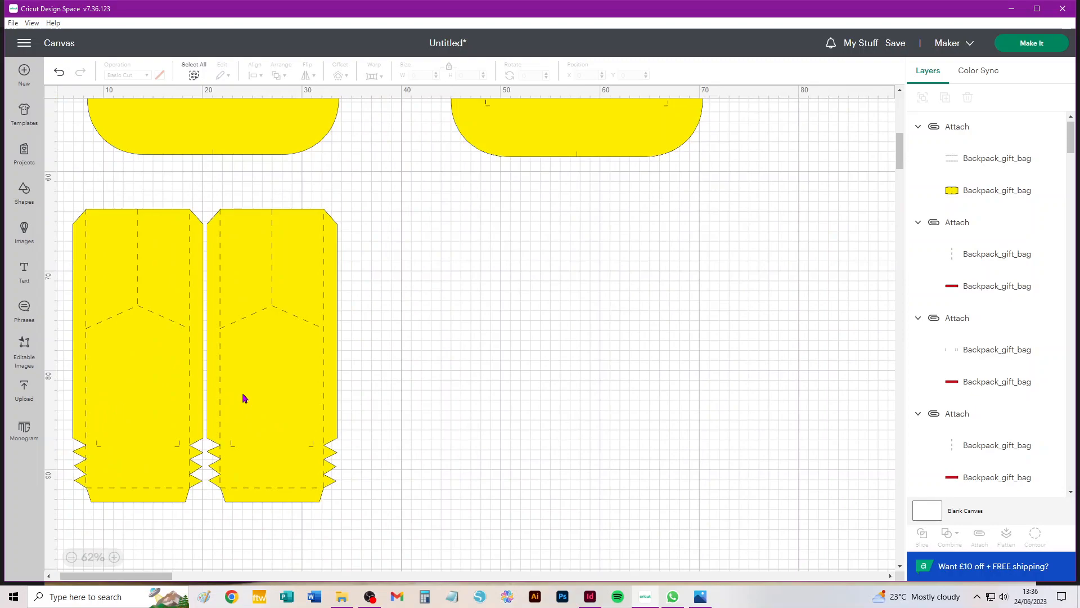
pyautogui.moveTo(378, 194); pyautogui.dragTo(207, 539)
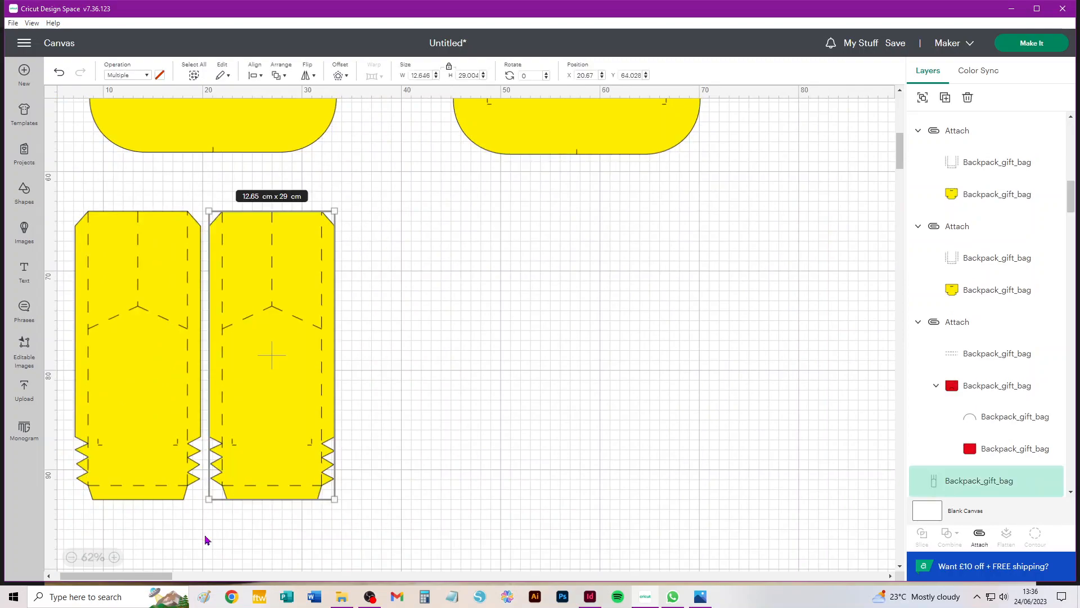
pyautogui.click(980, 536)
pyautogui.moveTo(268, 410); pyautogui.dragTo(674, 370)
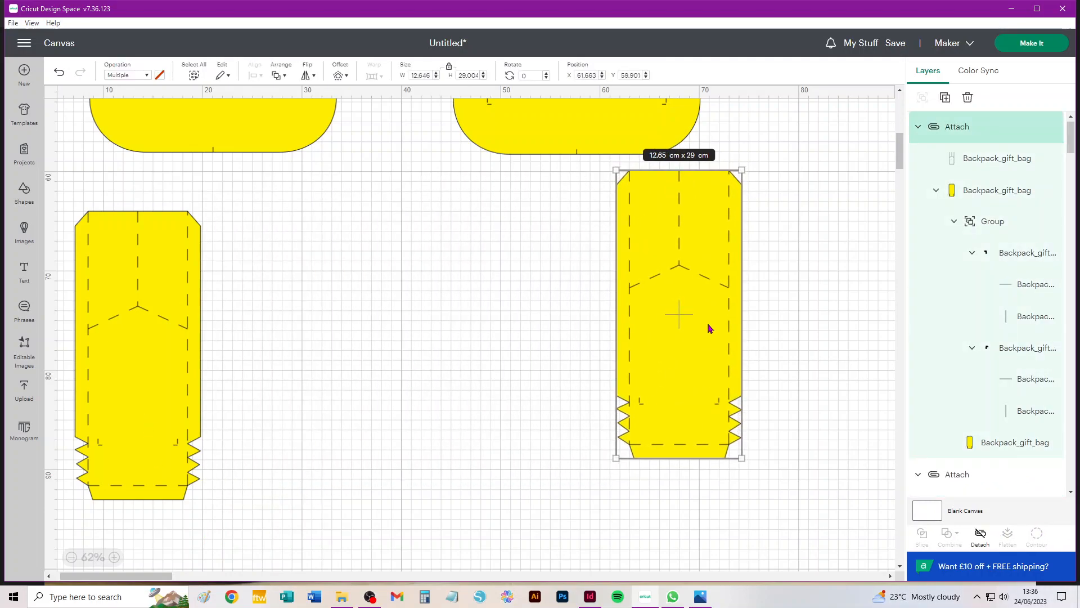
# - Attach the score lines to the remaining 12.64 x 29 cm yellow side panel and place it beside the matching moved panel
pyautogui.moveTo(242, 200); pyautogui.dragTo(63, 524)
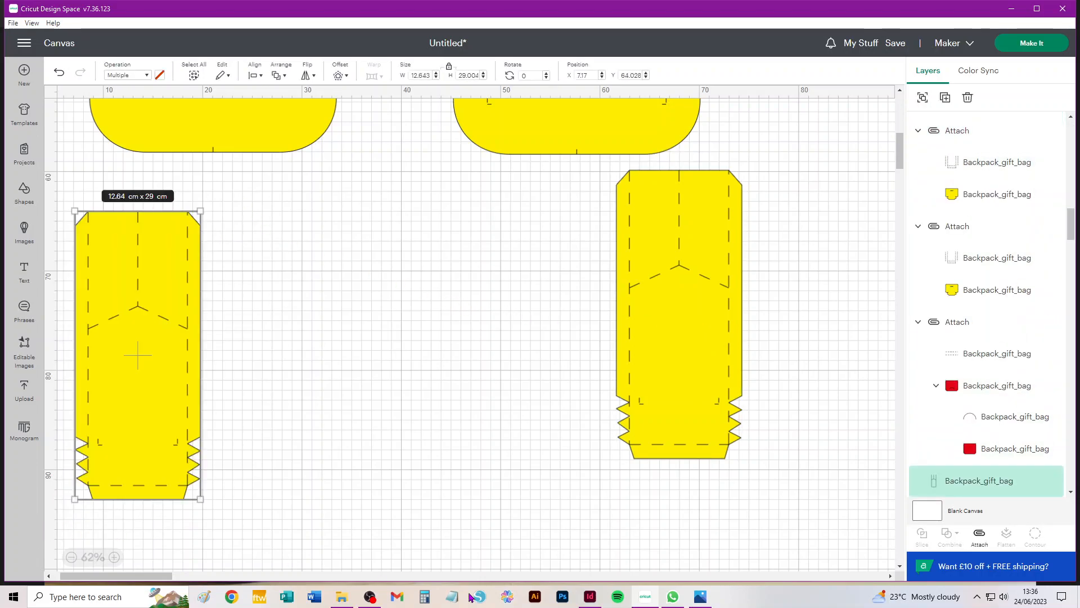
pyautogui.click(980, 540)
pyautogui.moveTo(150, 393); pyautogui.dragTo(560, 357)
# - Attach the layers of the 24.83 x 28.51 cm yellow panel with the long horizontal line and move it below the red straps
pyautogui.scroll(3, 388, 388)
pyautogui.scroll(-6, 388, 388)
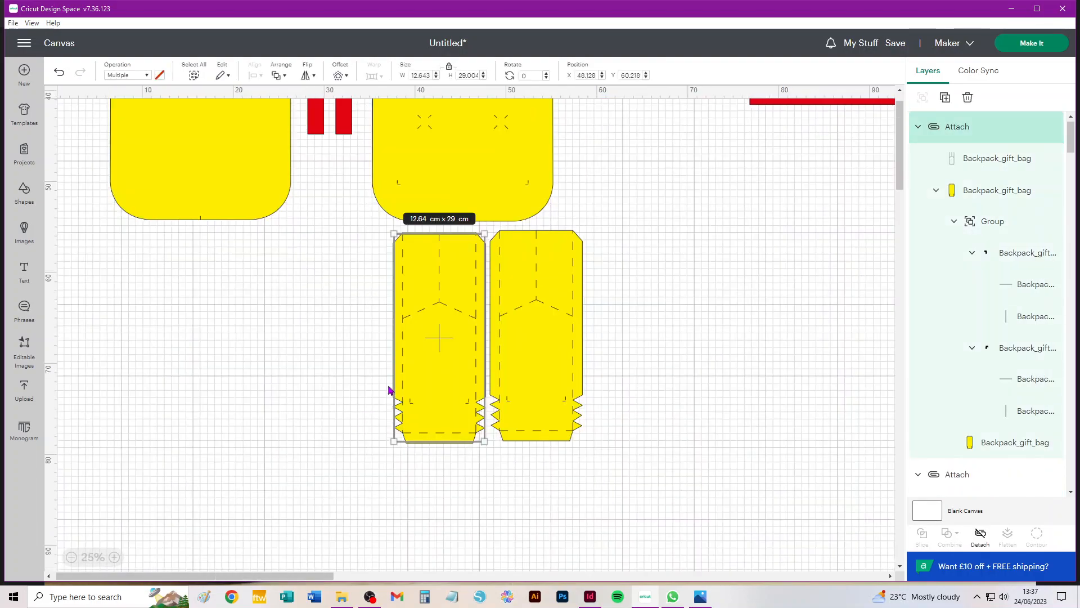
pyautogui.scroll(2, 149, 331)
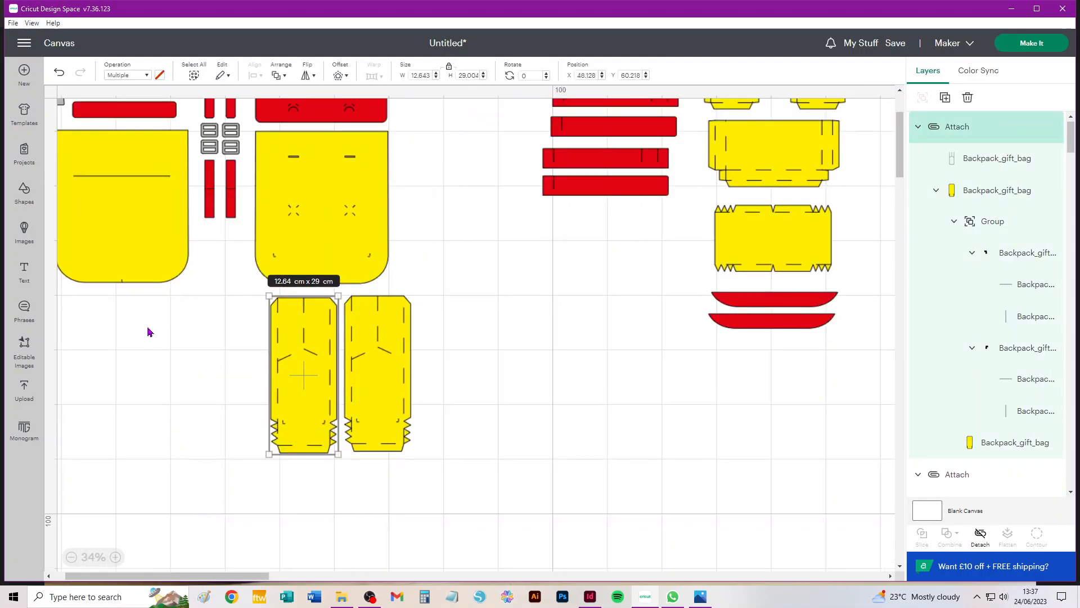
pyautogui.moveTo(114, 327); pyautogui.dragTo(316, 413)
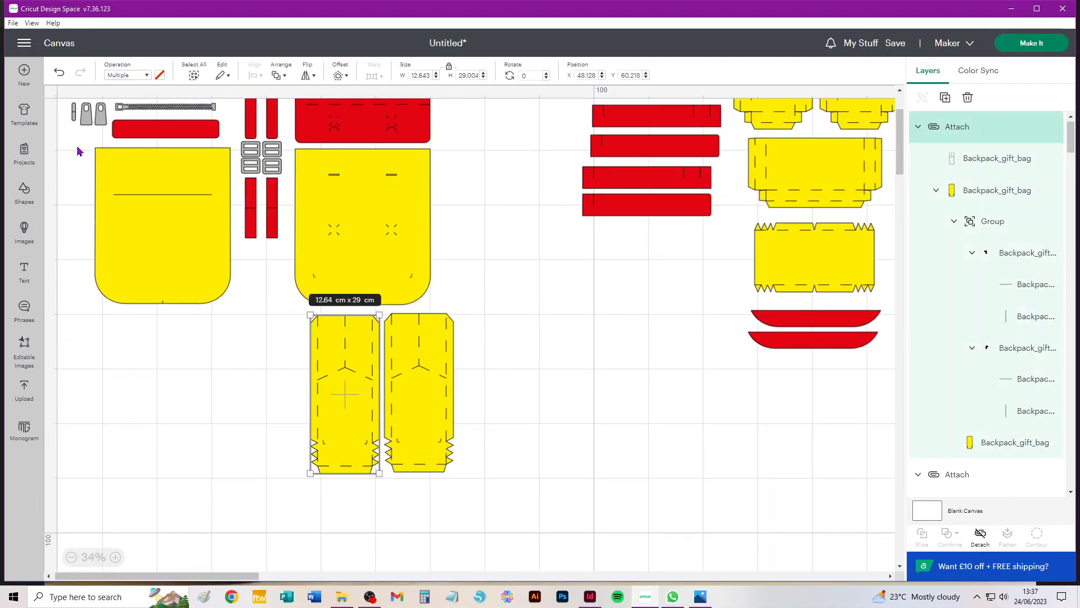
pyautogui.moveTo(81, 142); pyautogui.dragTo(235, 328)
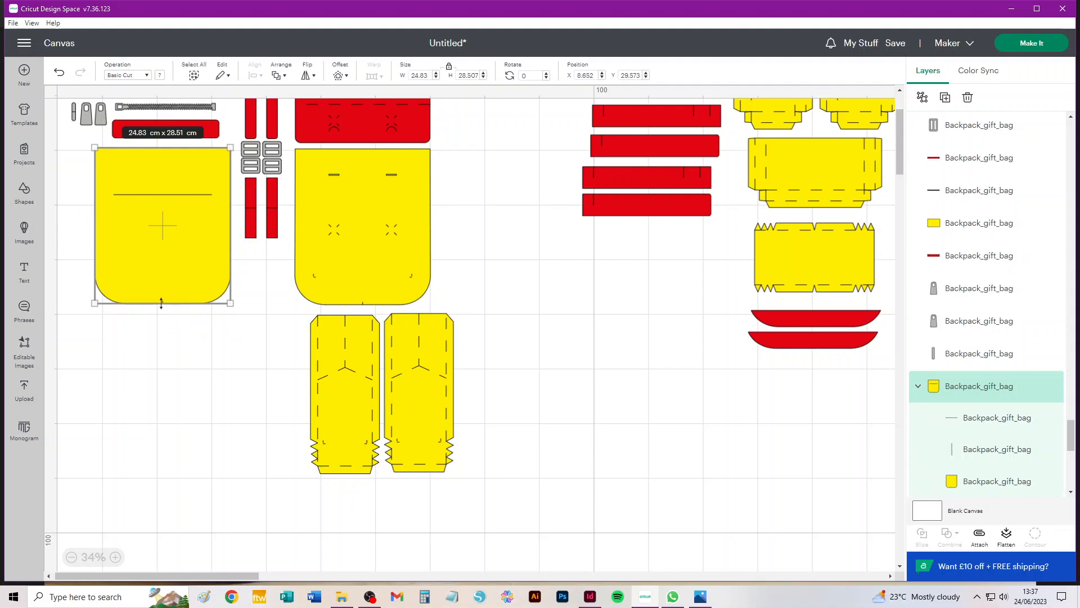
pyautogui.scroll(5, 162, 304)
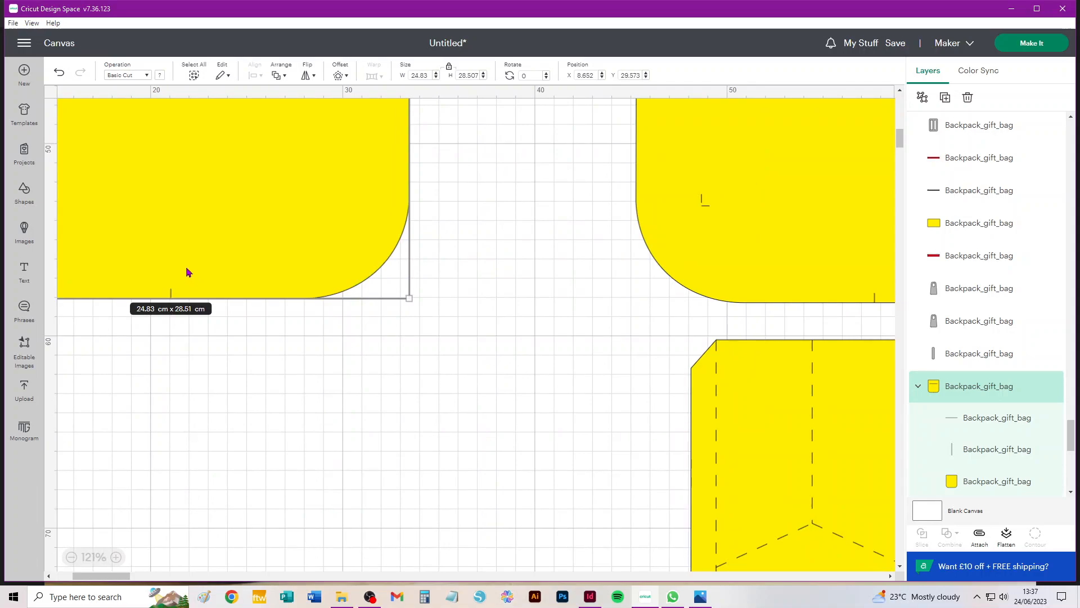
pyautogui.scroll(-5, 186, 273)
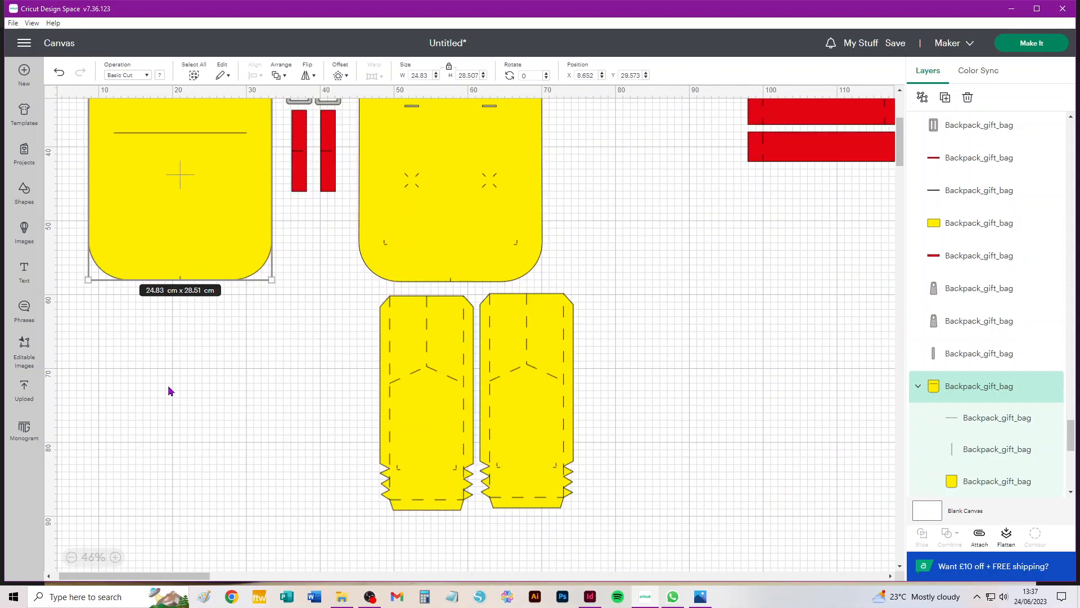
pyautogui.scroll(5, 169, 389)
pyautogui.click(980, 534)
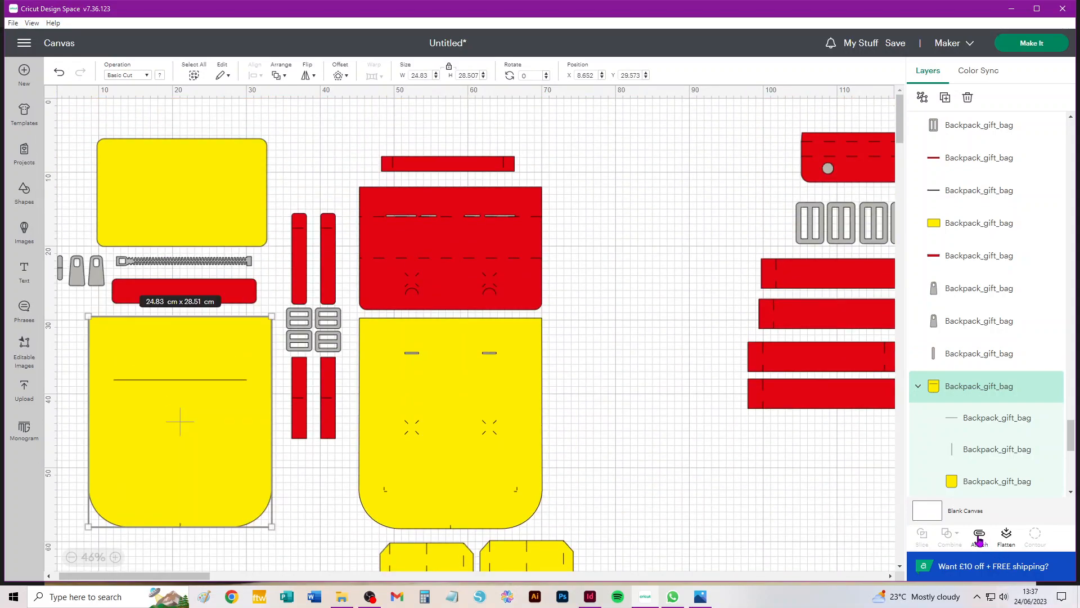
pyautogui.moveTo(162, 430); pyautogui.dragTo(777, 536)
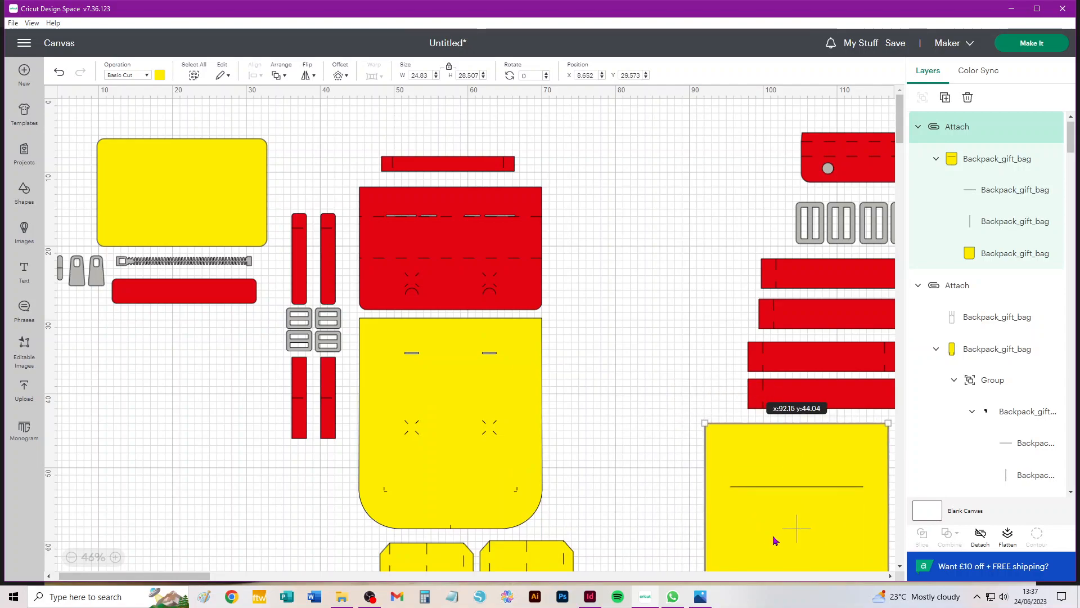
# - Attach the layers of the 24.83 x 28.51 cm yellow panel with the cross marks and move it into the space beside the red straps
pyautogui.moveTo(550, 317); pyautogui.dragTo(353, 538)
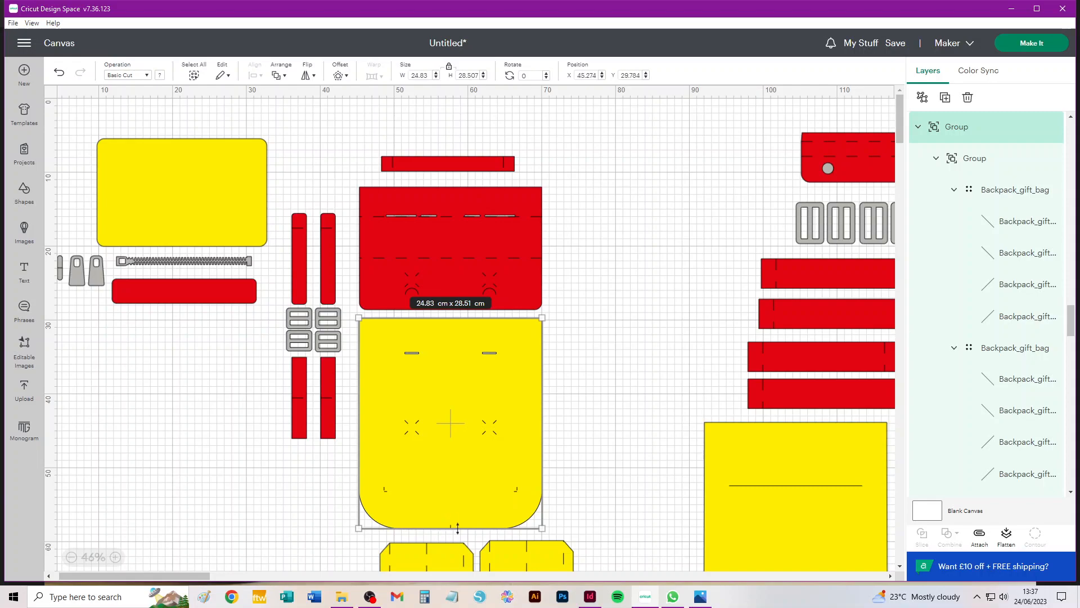
pyautogui.click(979, 534)
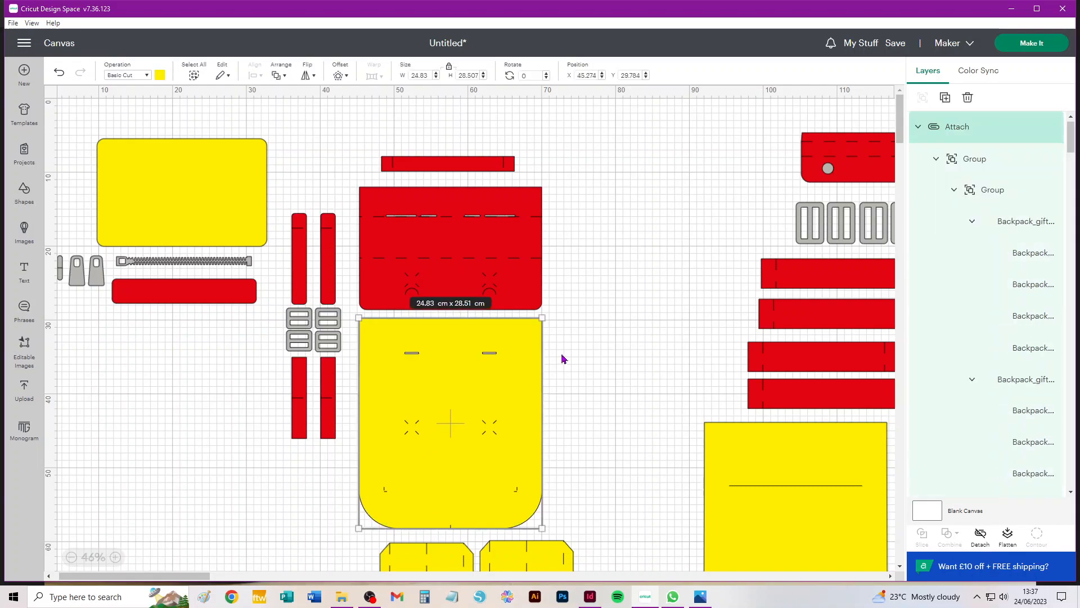
pyautogui.moveTo(419, 500); pyautogui.dragTo(622, 308)
# - Attach the score lines to the narrow red strip above the large red flap and clear the selection
pyautogui.moveTo(535, 145); pyautogui.dragTo(362, 174)
pyautogui.click(663, 482)
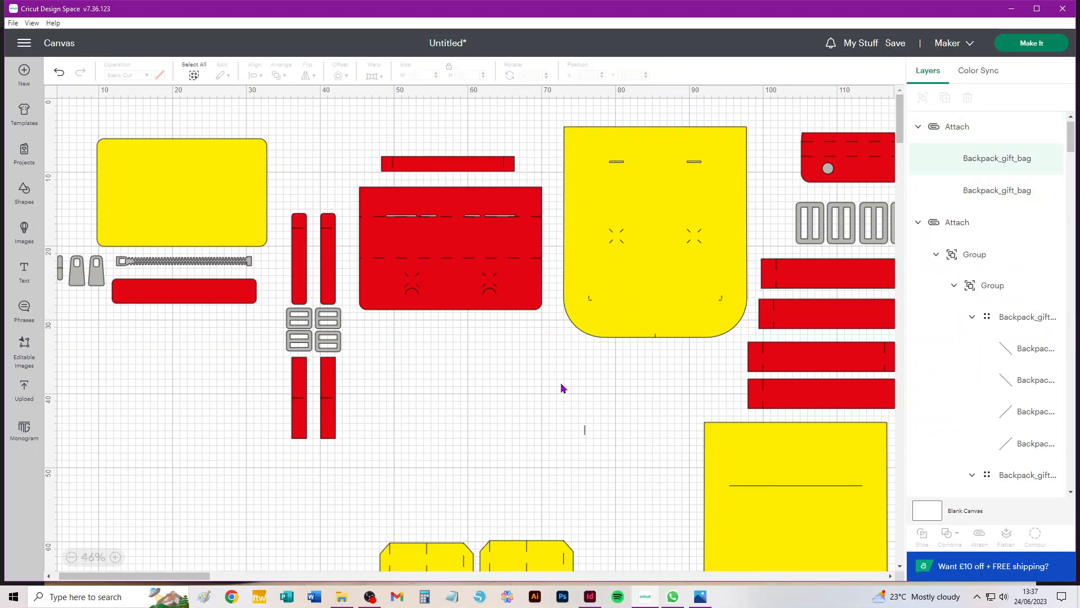
# - Attach the score lines to the 24.7 x 16.6 cm red flap and move it below the yellow panel with the cross marks
pyautogui.moveTo(549, 326); pyautogui.dragTo(344, 216)
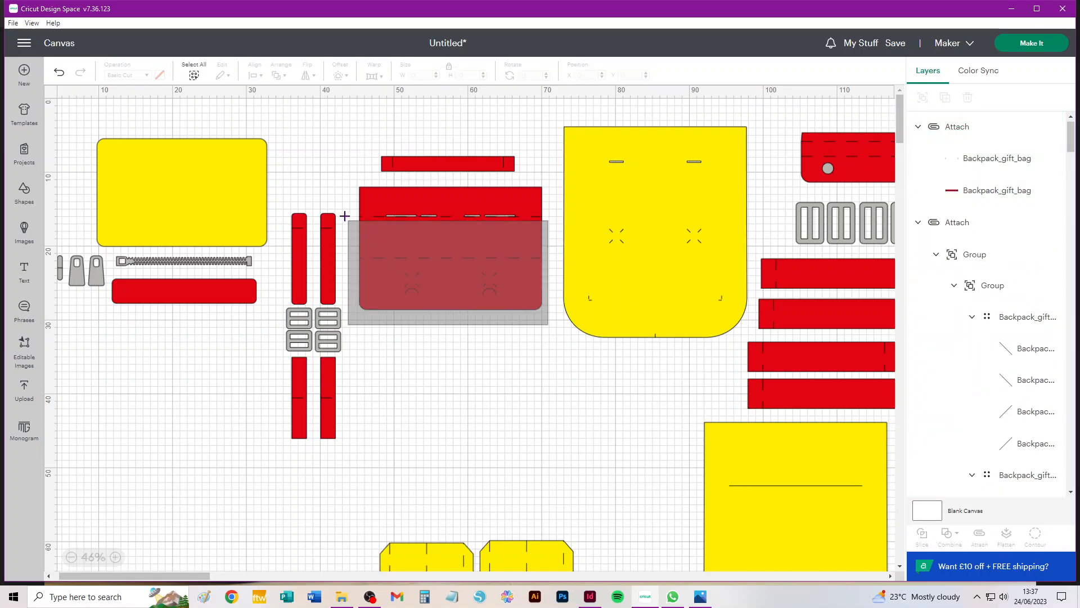
pyautogui.click(352, 180)
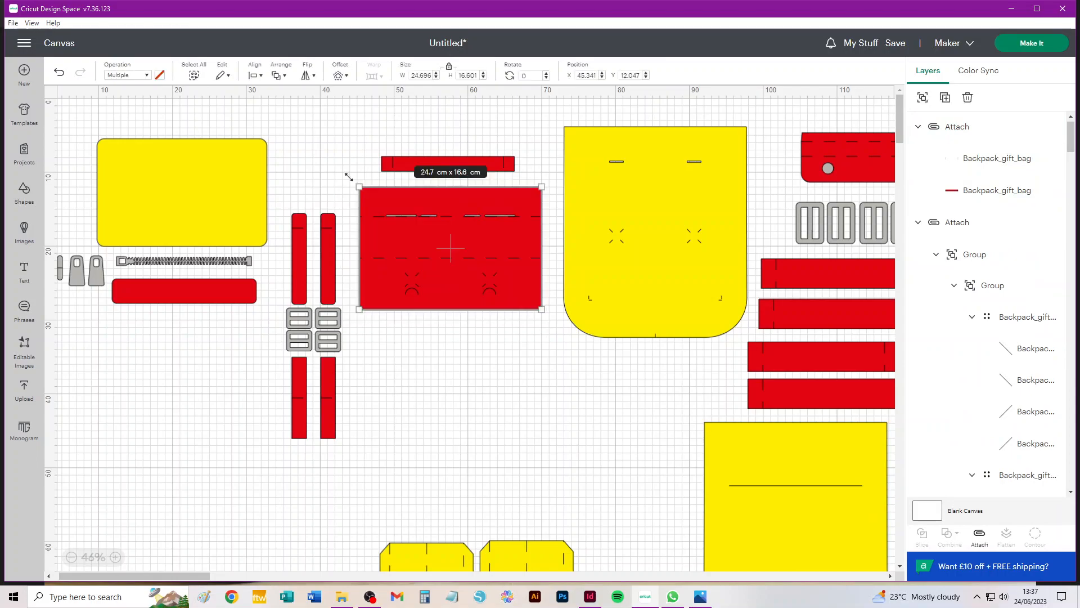
pyautogui.click(982, 540)
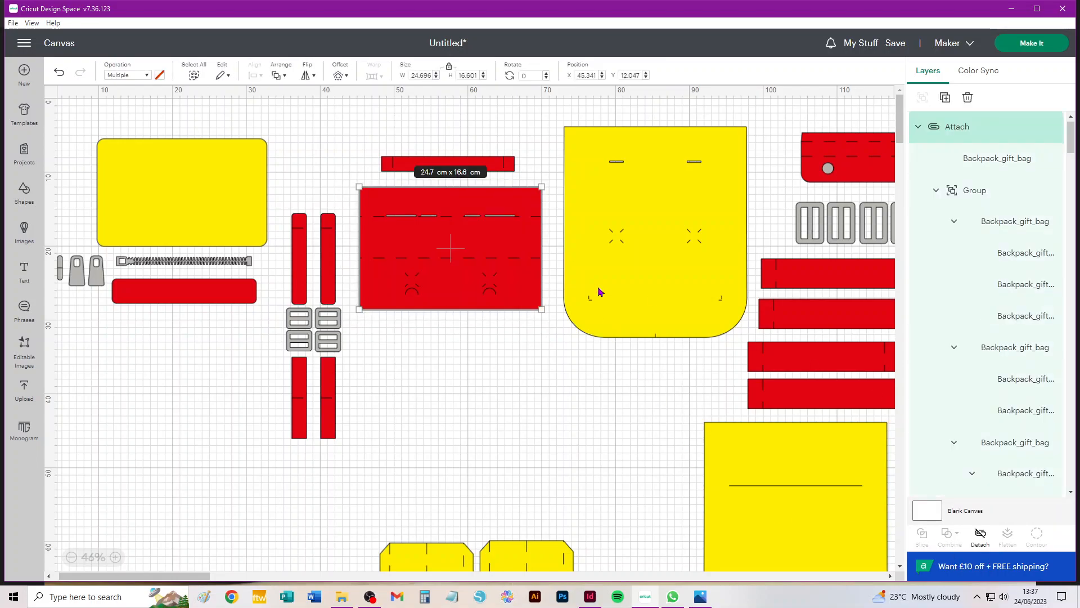
pyautogui.moveTo(520, 243); pyautogui.dragTo(669, 425)
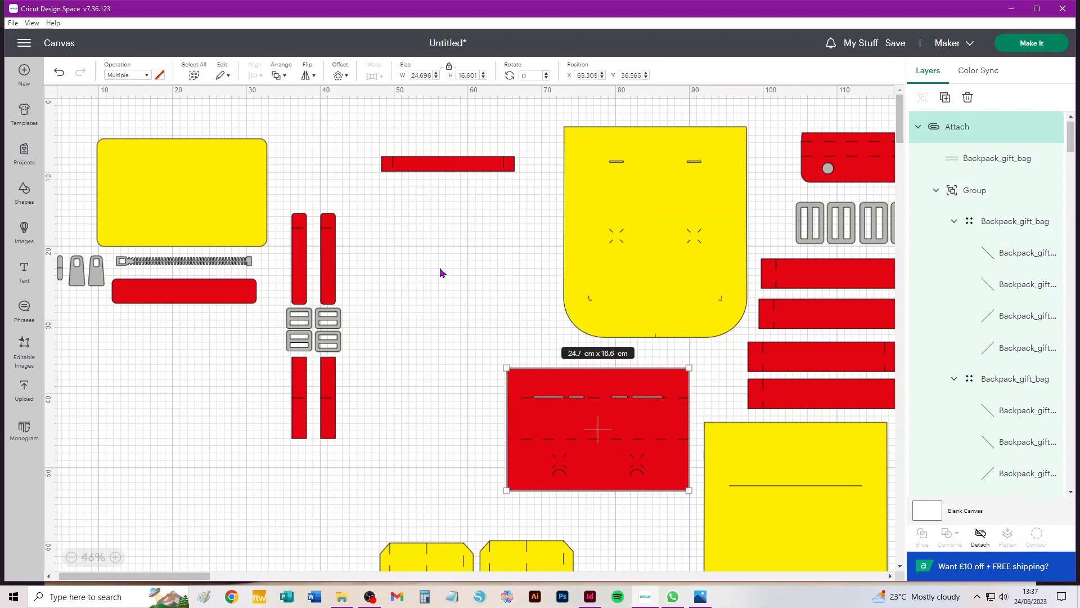
# - Attach the score lines to each of the two 2 x 12.3 cm red straps above the grey buckles
pyautogui.click(343, 246)
pyautogui.moveTo(360, 197); pyautogui.dragTo(316, 309)
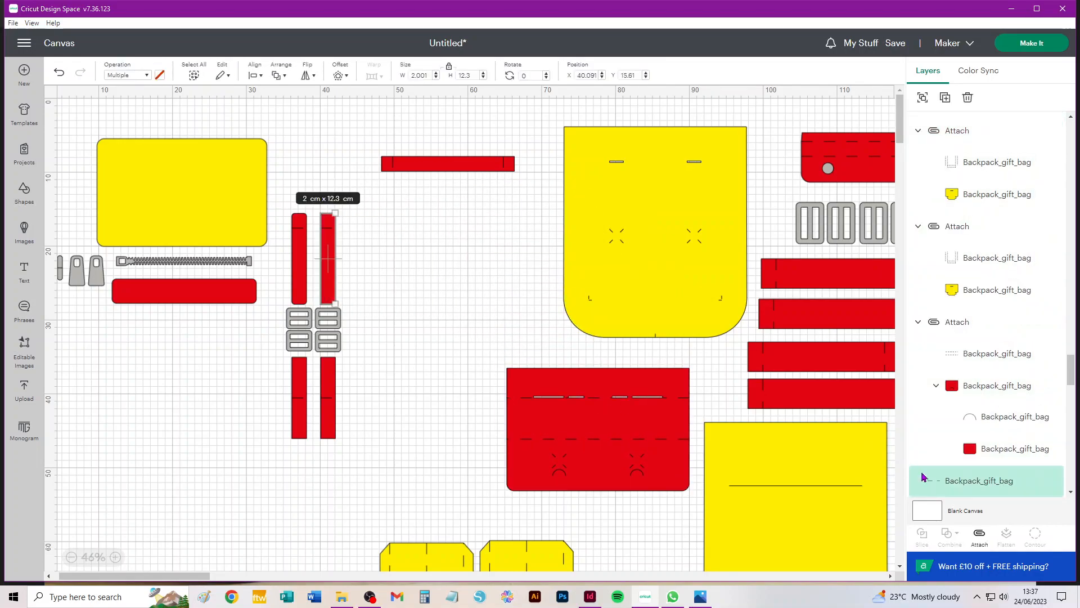
pyautogui.press('Delete')
pyautogui.hotkey('ctrl', 'z')
pyautogui.moveTo(279, 200); pyautogui.dragTo(315, 300)
pyautogui.click(979, 538)
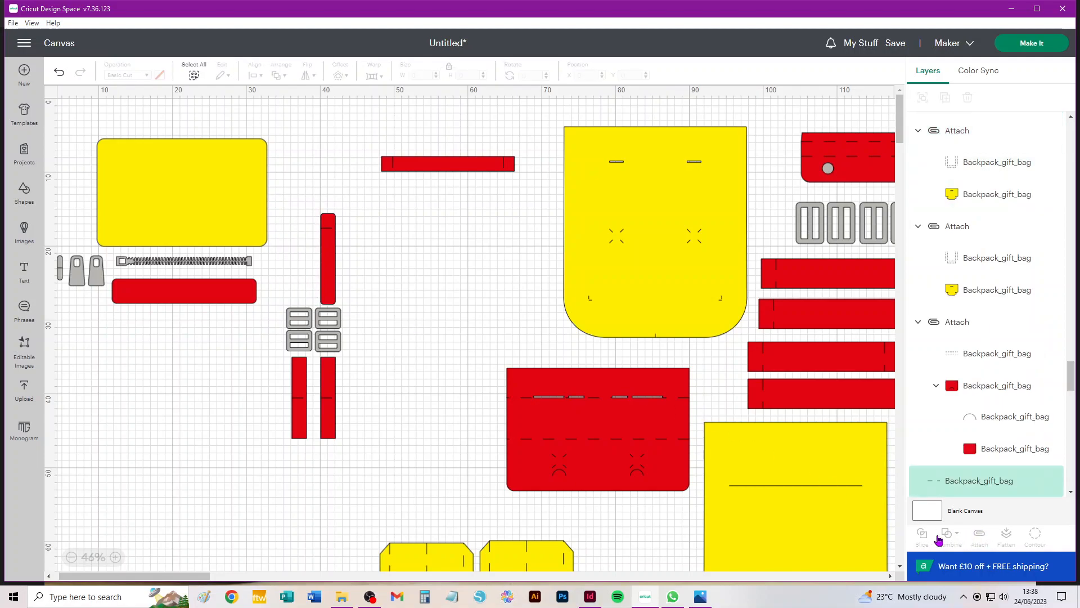
# - Attach the score lines to each of the two 2 x 11 cm red straps below the grey buckles and clear the selection
pyautogui.moveTo(277, 451); pyautogui.dragTo(322, 347)
pyautogui.click(978, 535)
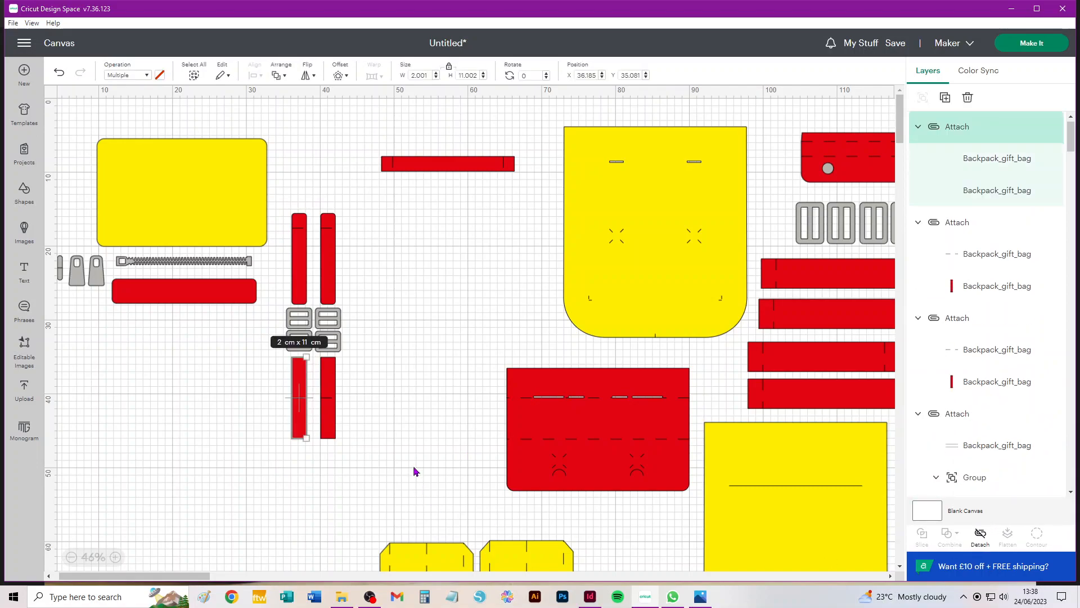
pyautogui.moveTo(359, 448); pyautogui.dragTo(316, 353)
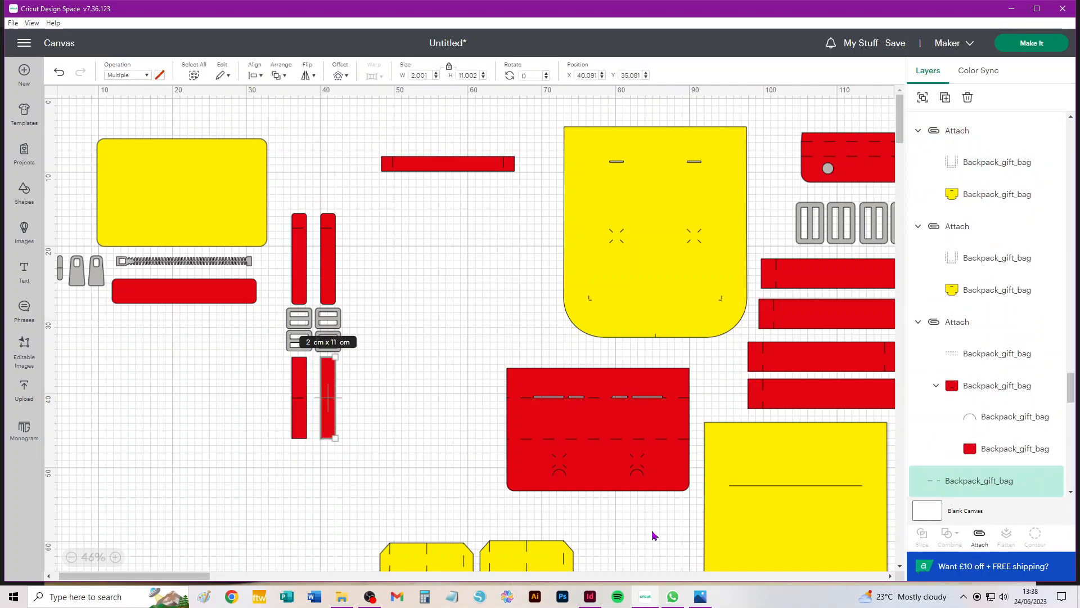
pyautogui.click(979, 536)
pyautogui.click(411, 409)
# - Move the four attached vertical red straps side by side beneath the narrow horizontal red strip
pyautogui.moveTo(325, 387); pyautogui.dragTo(511, 221)
pyautogui.moveTo(298, 377); pyautogui.dragTo(489, 213)
pyautogui.moveTo(325, 246); pyautogui.dragTo(464, 219)
pyautogui.moveTo(299, 264); pyautogui.dragTo(454, 243)
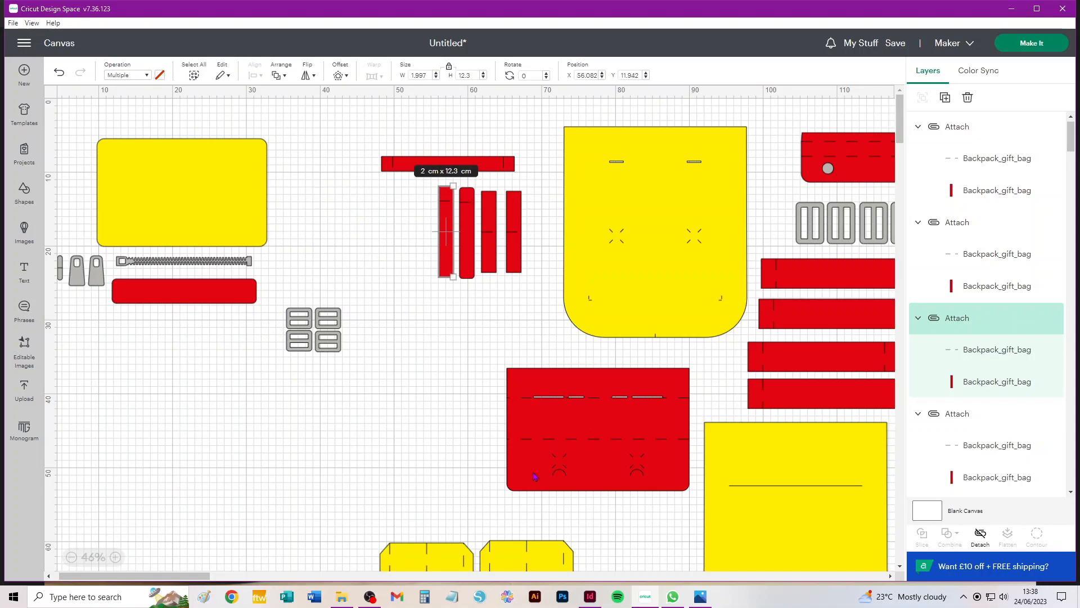
pyautogui.scroll(-3, 534, 472)
pyautogui.scroll(3, 535, 470)
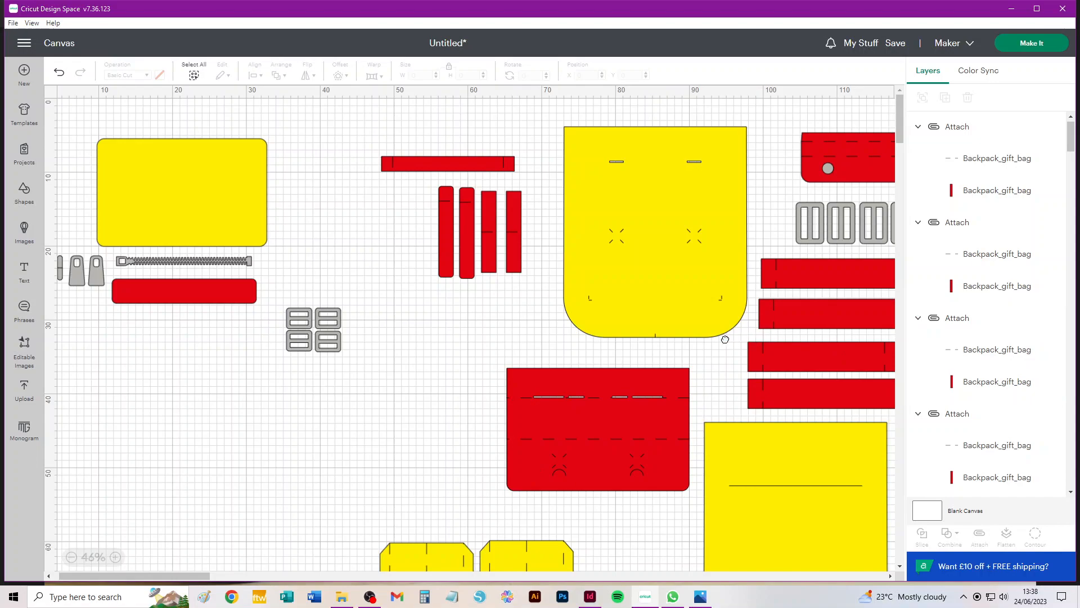
pyautogui.click(670, 328)
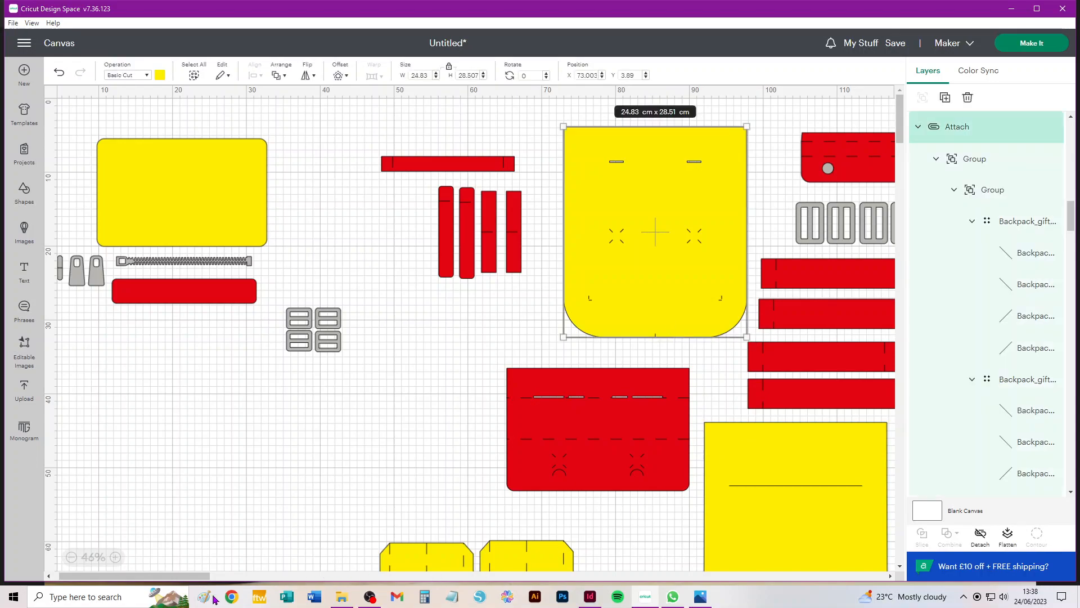
pyautogui.moveTo(194, 576); pyautogui.dragTo(246, 575)
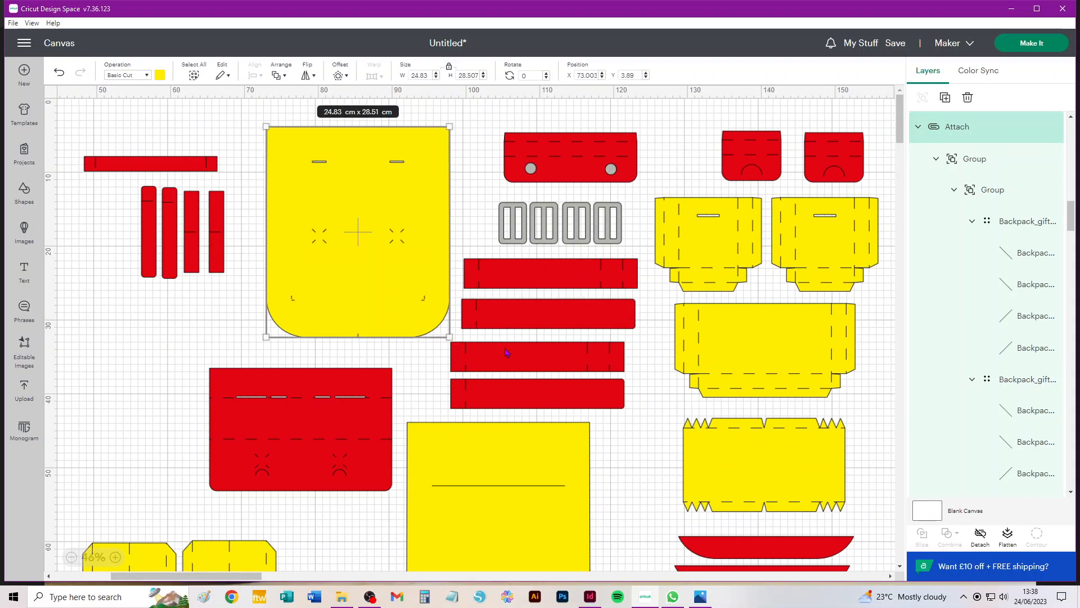
# - Move the plain yellow rounded panel up towards the red straps and place the red rounded strip below it with the grey zip on top
pyautogui.moveTo(235, 576); pyautogui.dragTo(164, 580)
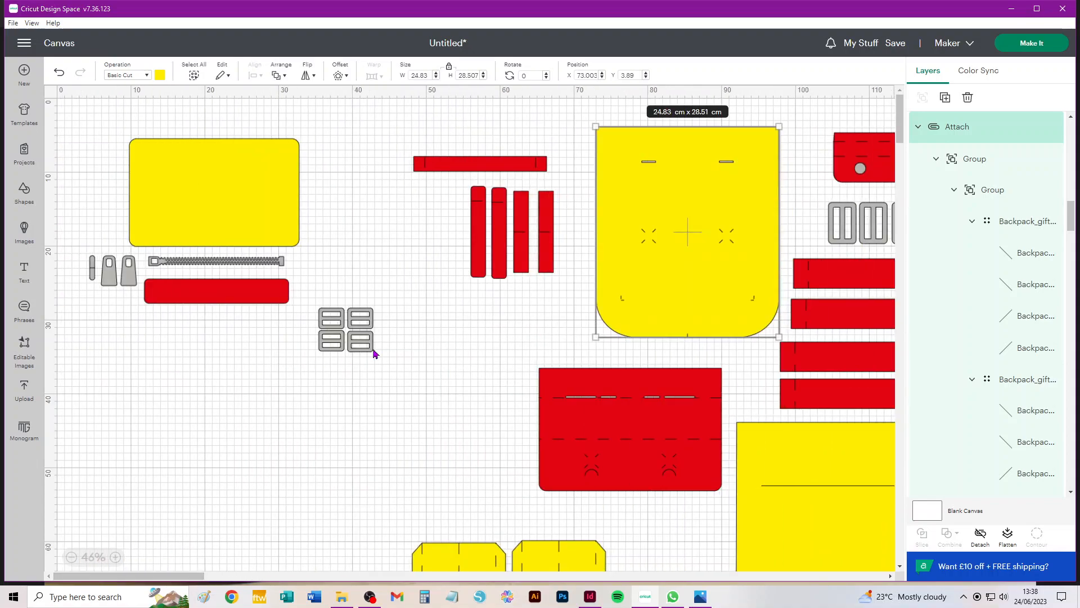
pyautogui.moveTo(243, 180); pyautogui.dragTo(318, 156)
pyautogui.moveTo(208, 267); pyautogui.dragTo(208, 299)
pyautogui.moveTo(307, 261); pyautogui.dragTo(267, 246)
# - Move the four small grey buckles below the red straps and the two grey zip pulls below the zip strip
pyautogui.moveTo(393, 300); pyautogui.dragTo(283, 382)
pyautogui.moveTo(346, 338); pyautogui.dragTo(513, 315)
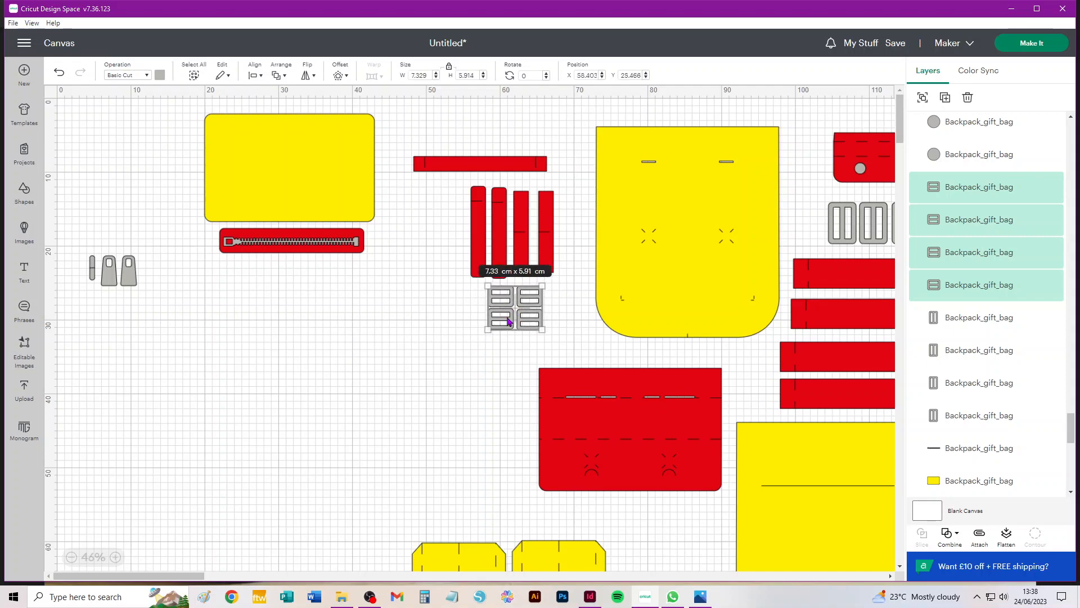
pyautogui.moveTo(159, 242); pyautogui.dragTo(336, 285)
# - Attach the score line to the 0.66 x 3.3 cm grey tab and clear the selection
pyautogui.moveTo(105, 229); pyautogui.dragTo(80, 309)
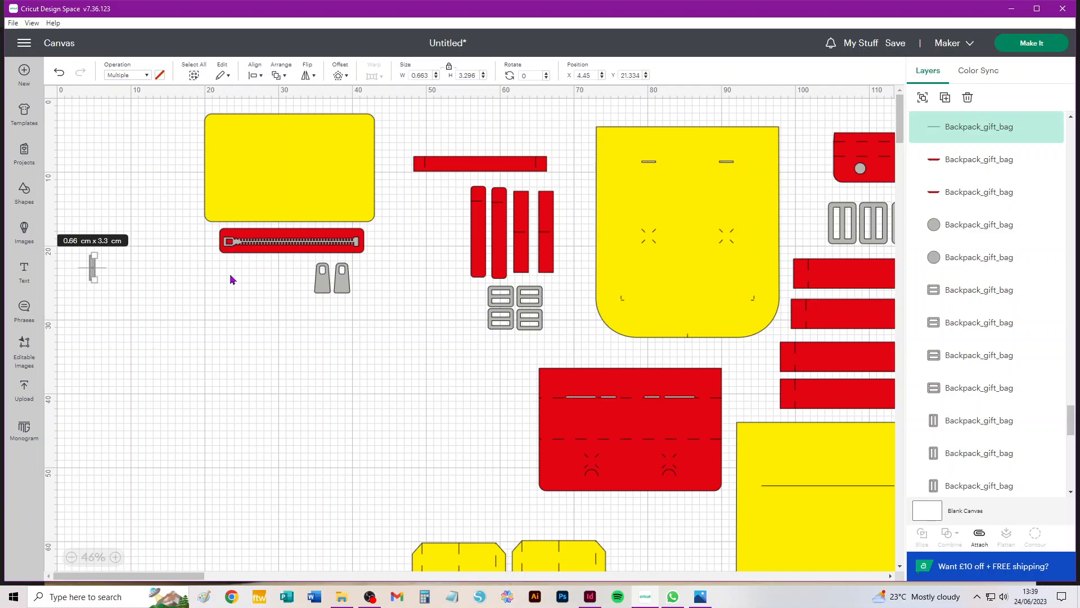
pyautogui.click(979, 535)
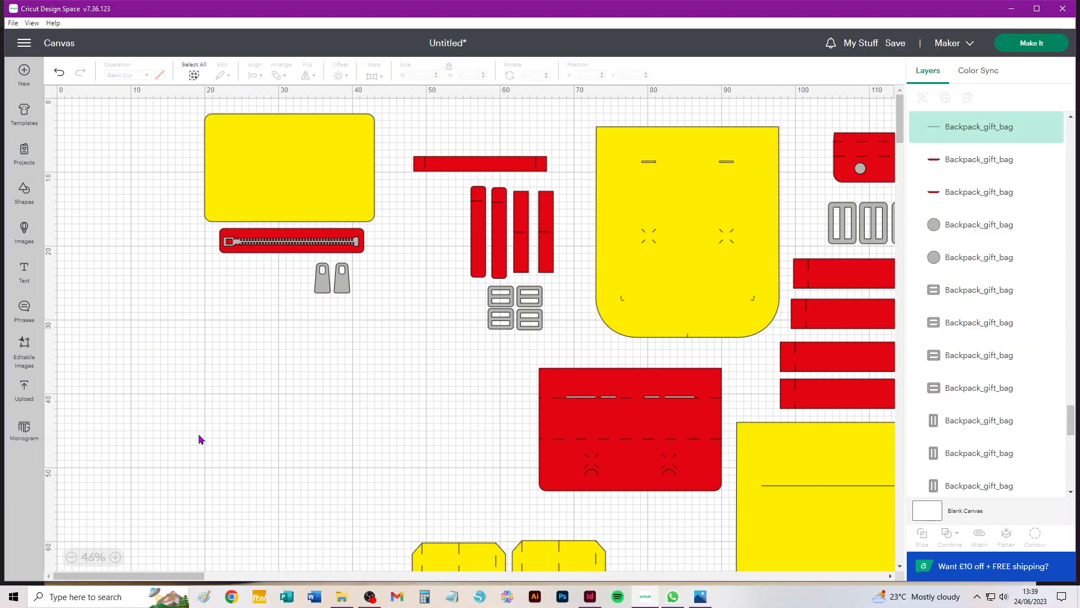
pyautogui.click(136, 296)
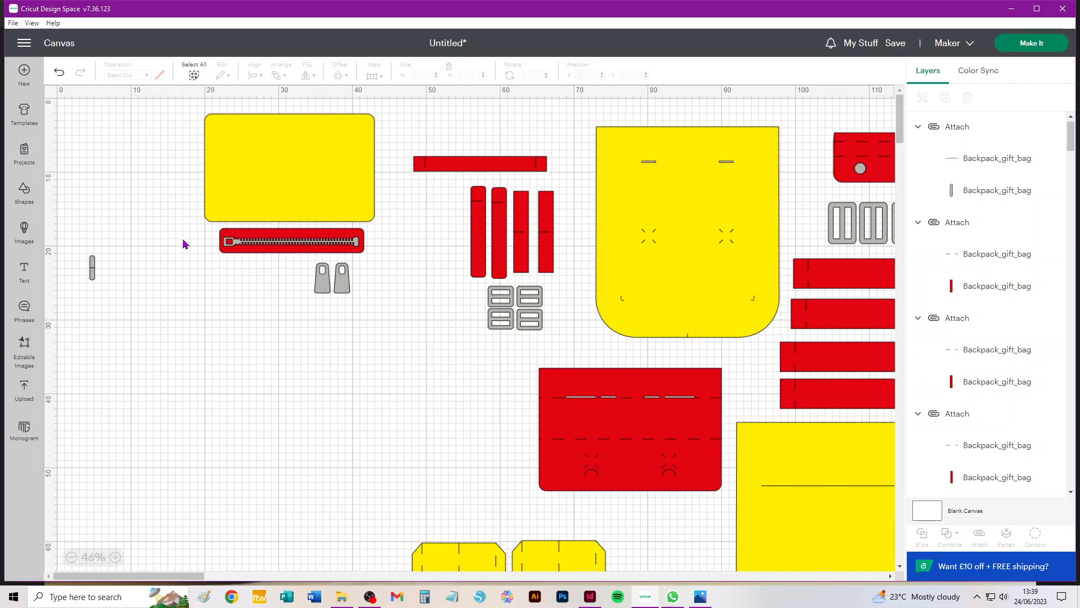
# - In the mat preparation, set grey mat 1's material size to 21 cm x 29.7 cm (A4) and pack the circle and zip closer together
pyautogui.scroll(-3, 437, 304)
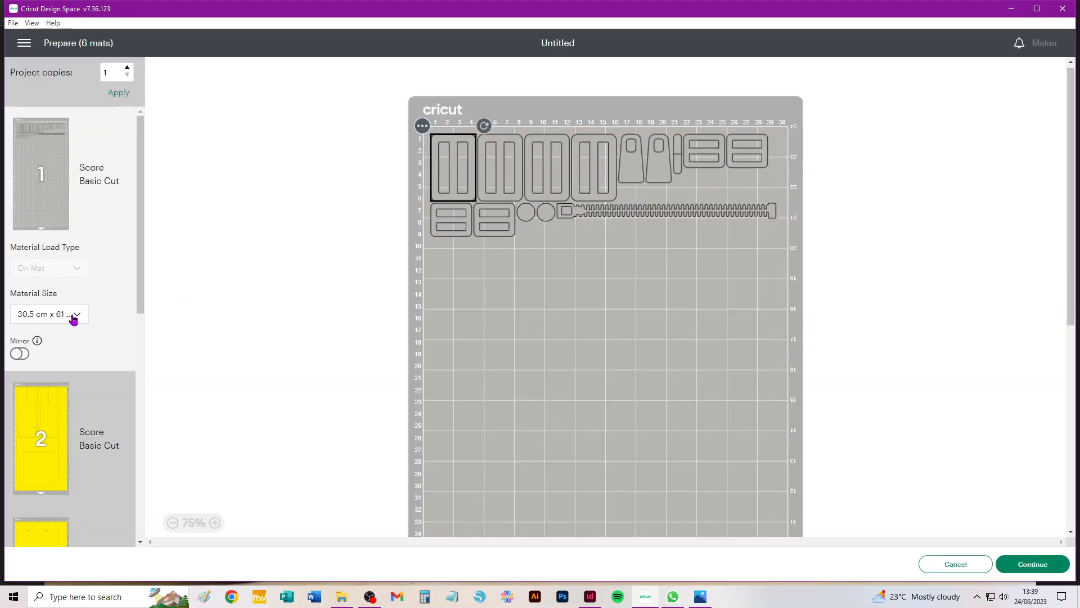
pyautogui.click(72, 316)
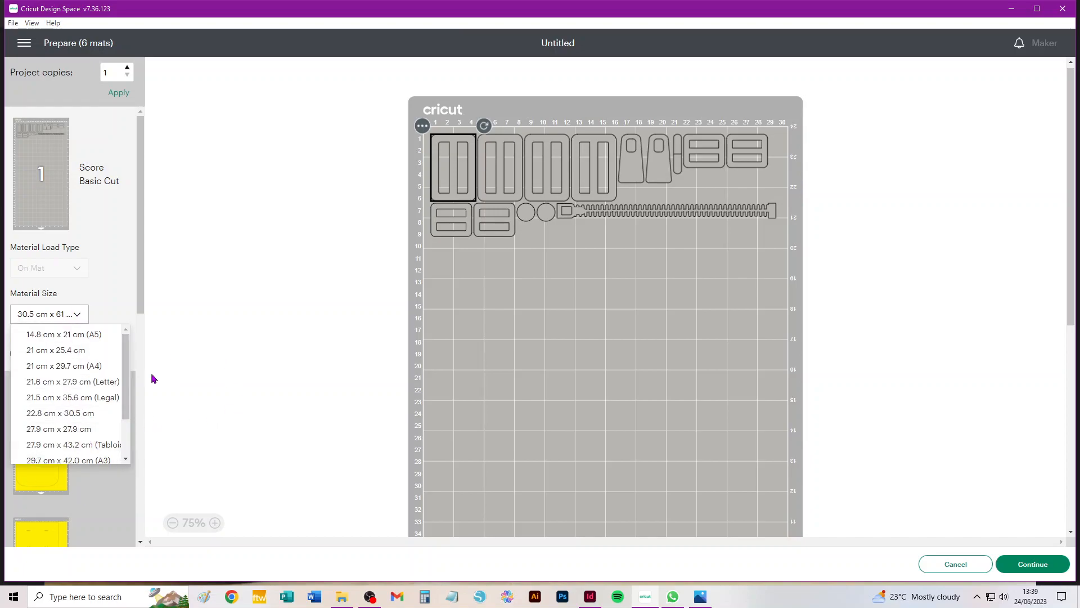
pyautogui.click(92, 366)
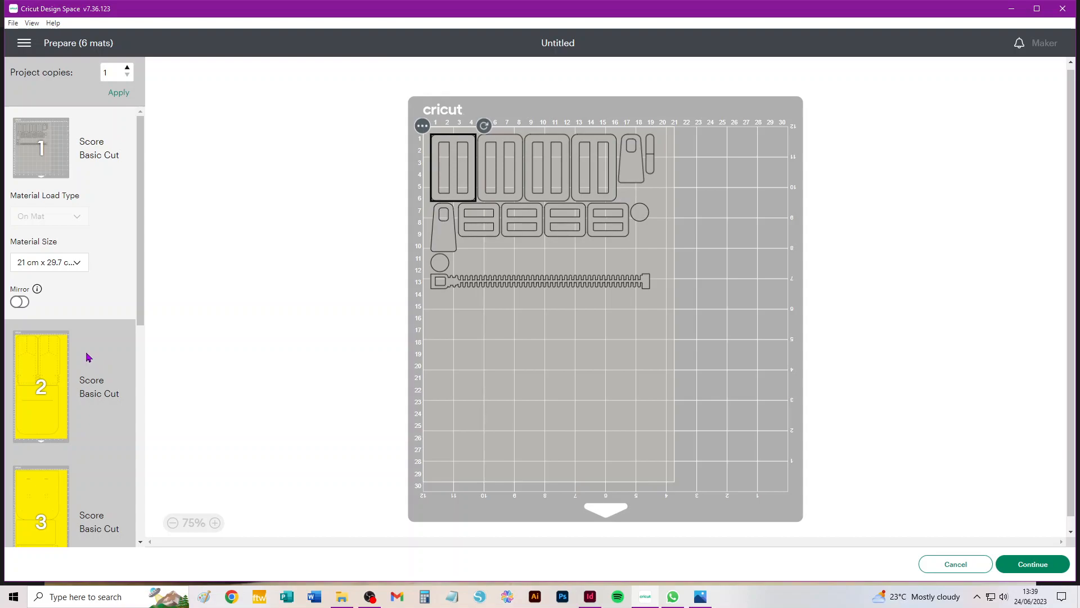
pyautogui.moveTo(465, 285); pyautogui.dragTo(655, 196)
pyautogui.moveTo(551, 290); pyautogui.dragTo(550, 269)
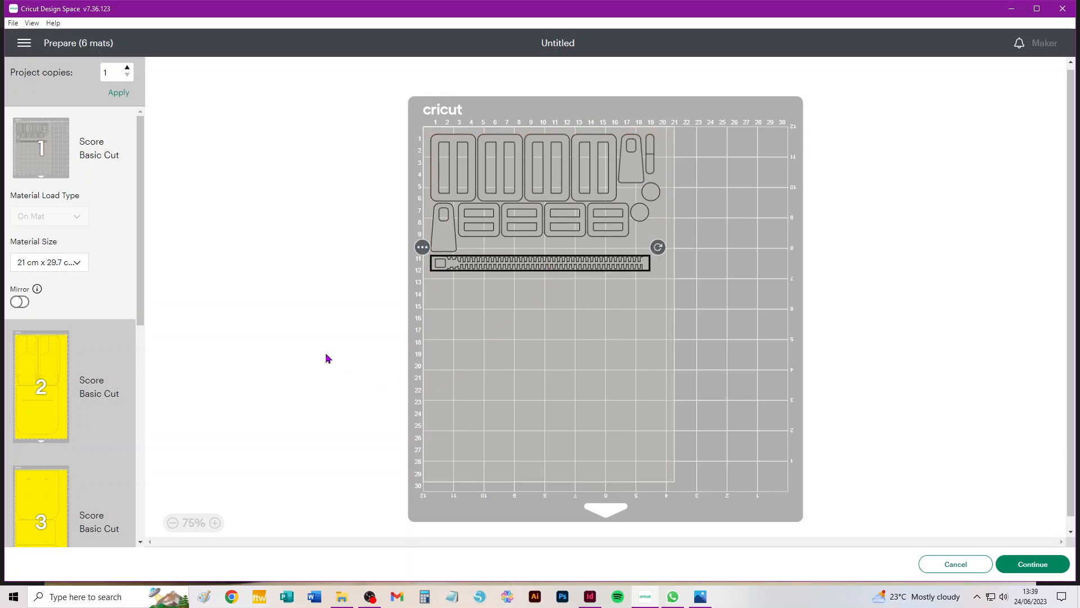
# - Set the material size of the first yellow mat, mat 2, to 30.5 cm x 30.5 cm
pyautogui.click(17, 394)
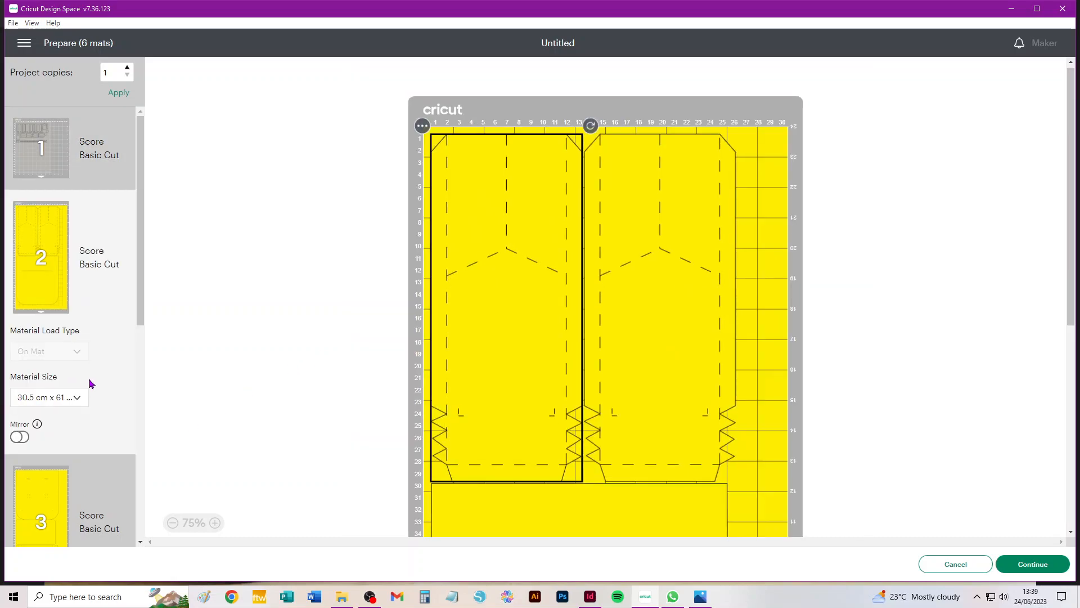
pyautogui.click(76, 401)
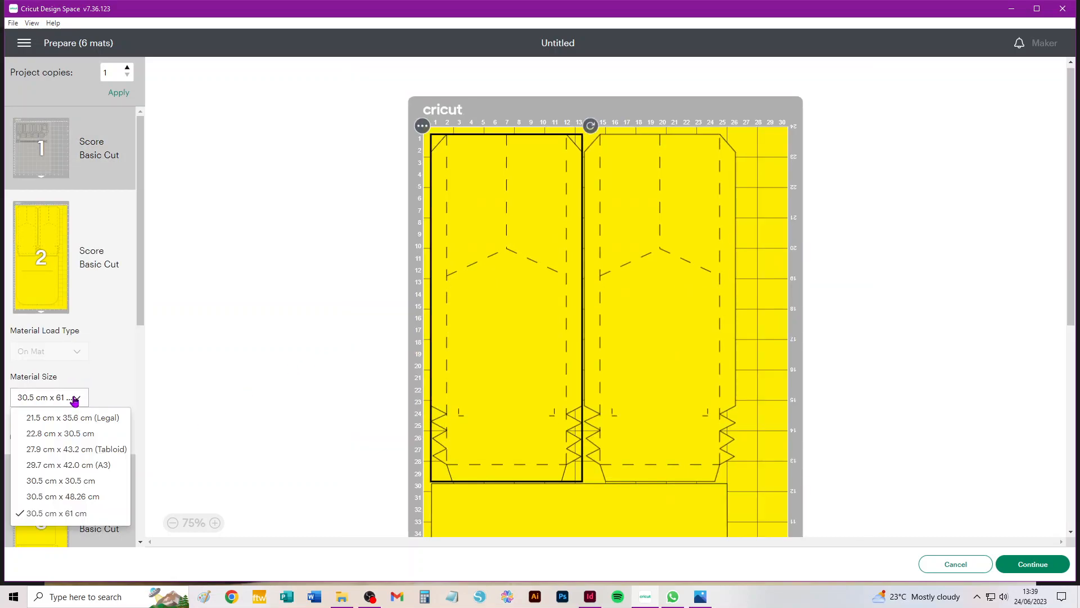
pyautogui.click(62, 484)
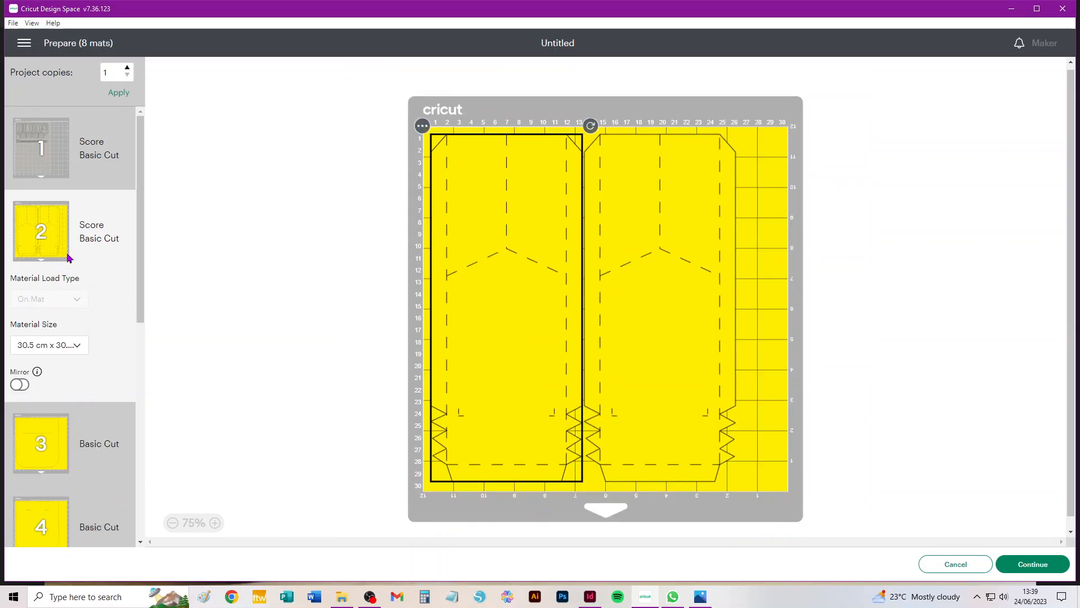
# - Set the material size of the first red mat, mat 7, to 30.5 cm x 30.5 cm
pyautogui.scroll(-5, 77, 246)
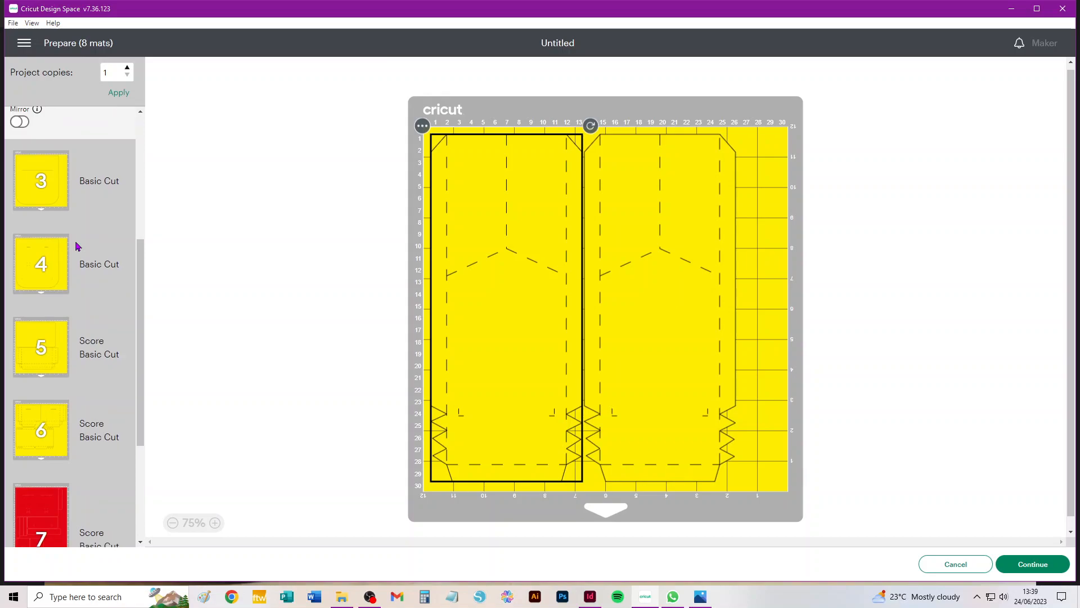
pyautogui.scroll(-3, 78, 246)
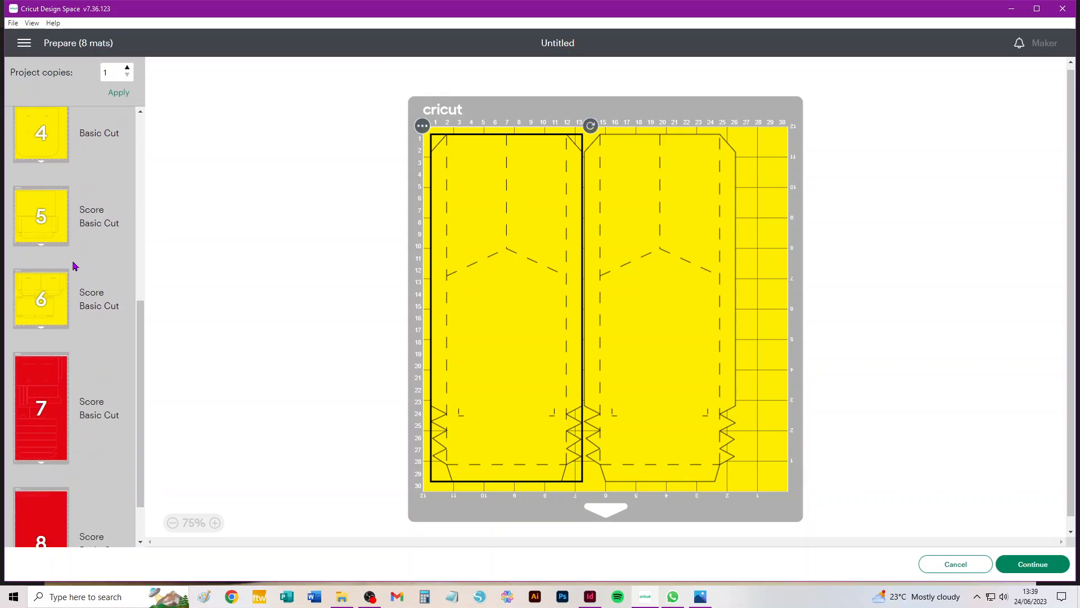
pyautogui.click(49, 384)
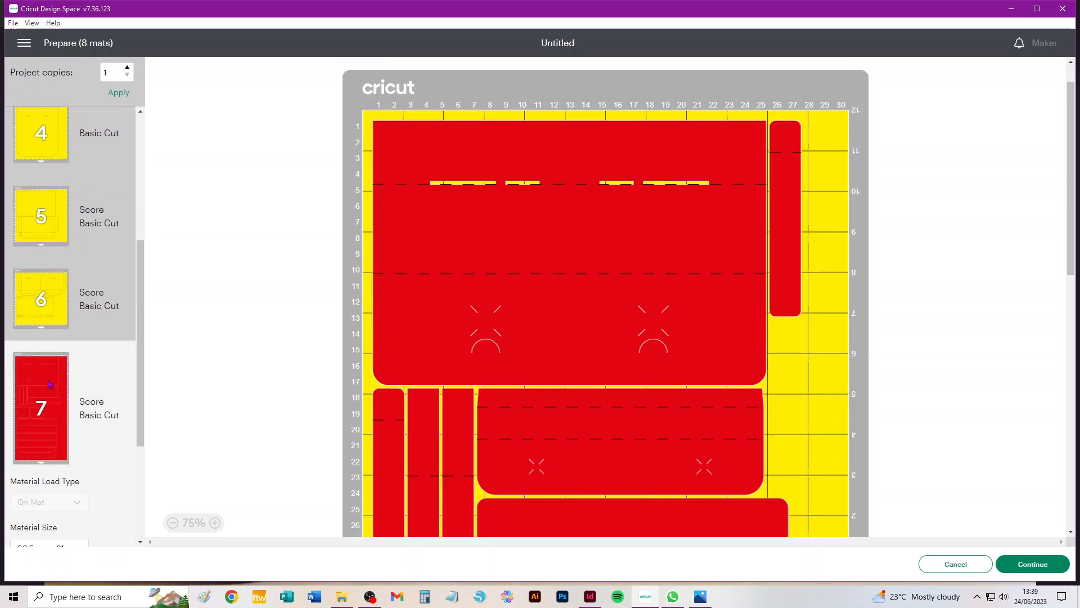
pyautogui.scroll(-3, 68, 456)
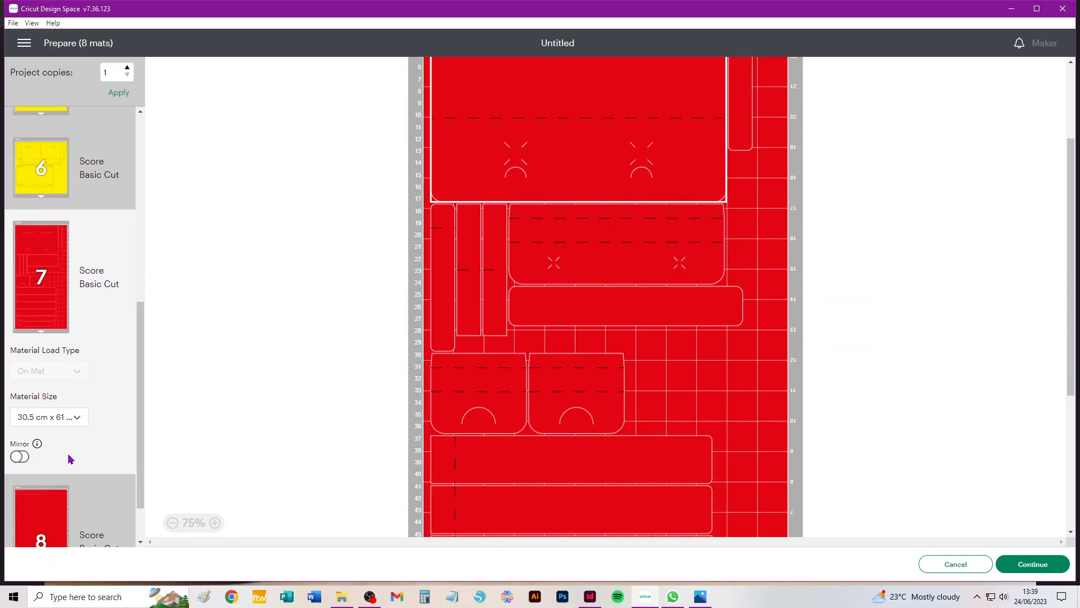
pyautogui.click(67, 417)
pyautogui.scroll(-2, 72, 516)
pyautogui.click(72, 519)
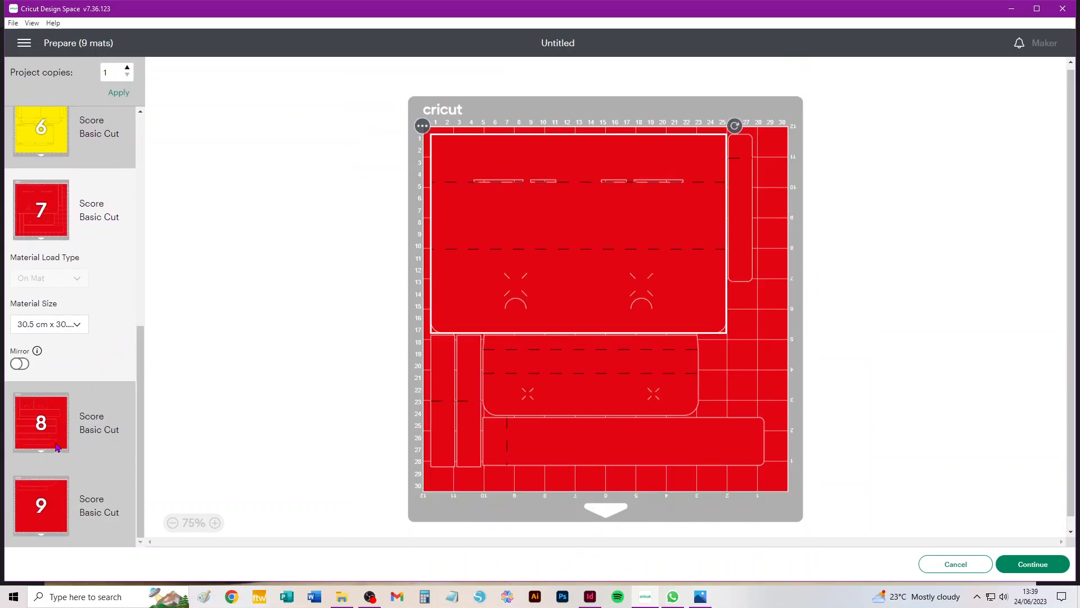
# - Compare red mats 9 and 7 for free space, and move the narrow red strip from mat 9 to mat 7
pyautogui.click(31, 509)
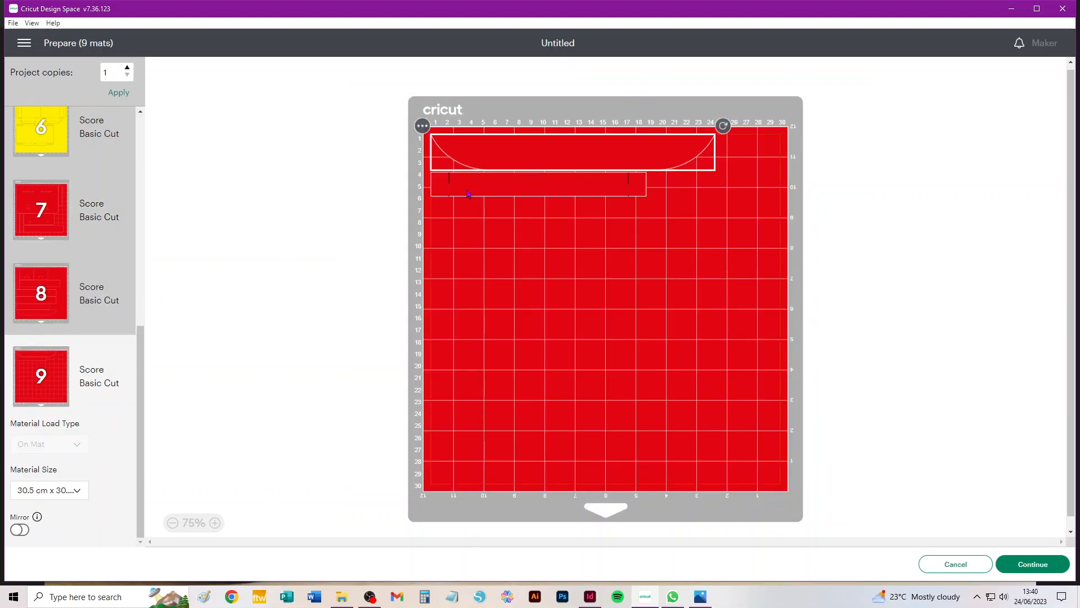
pyautogui.click(41, 232)
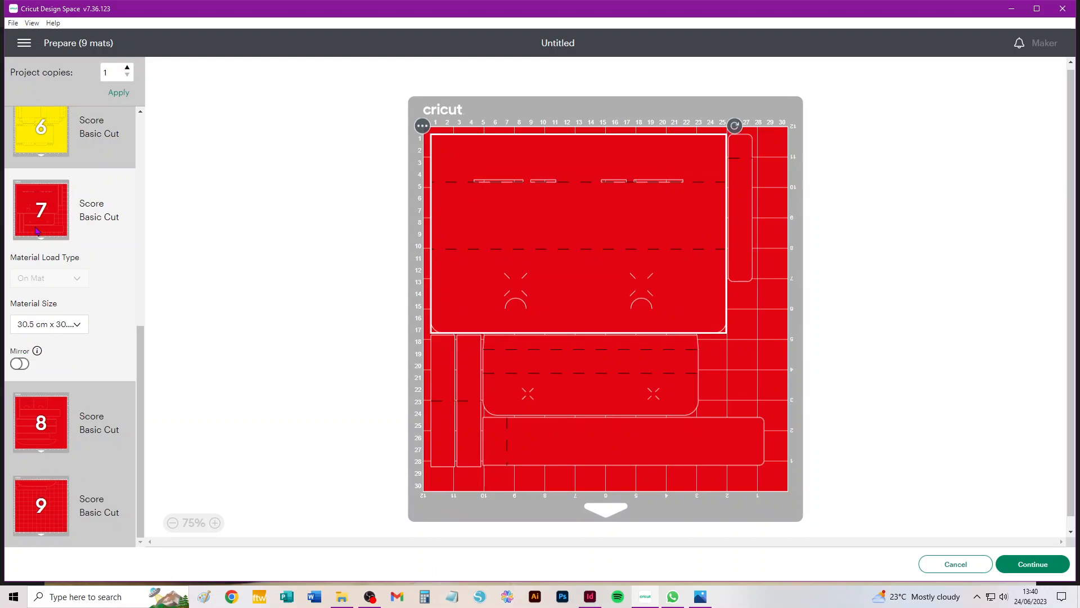
pyautogui.click(39, 513)
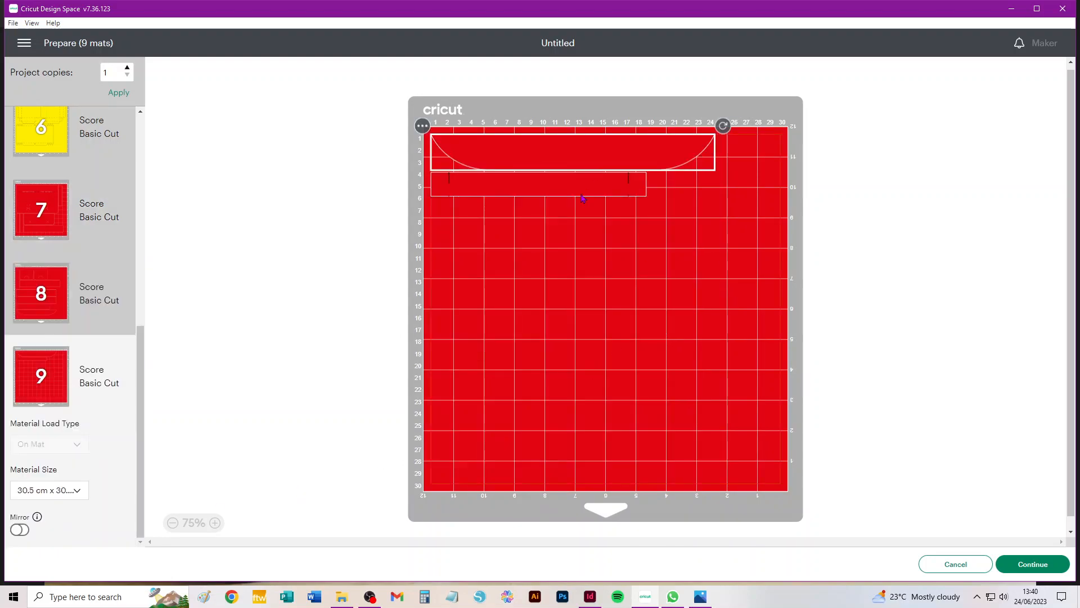
pyautogui.click(582, 193)
pyautogui.click(423, 165)
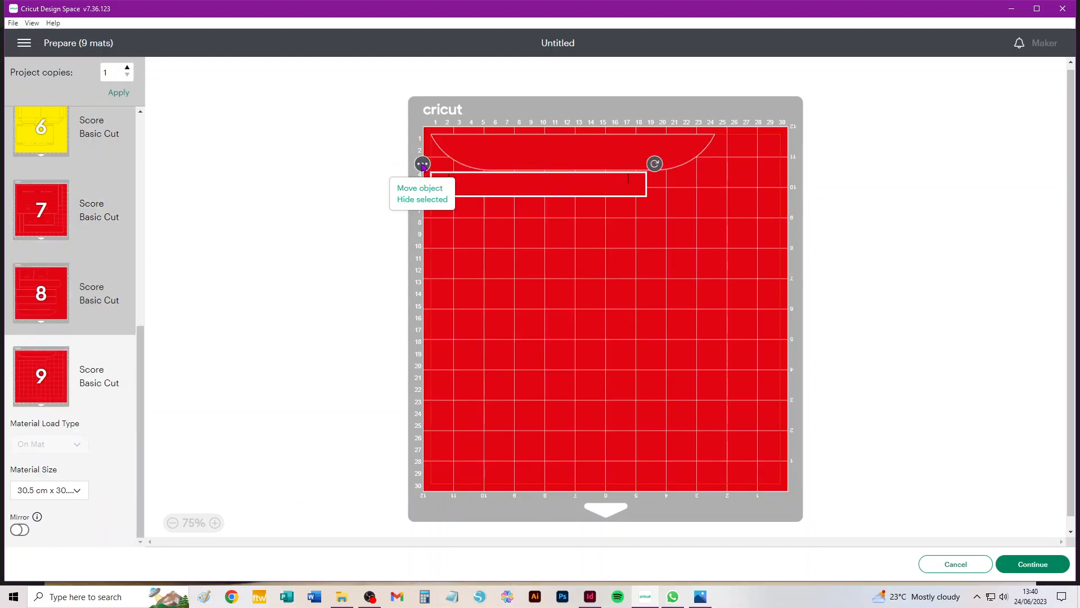
pyautogui.click(420, 192)
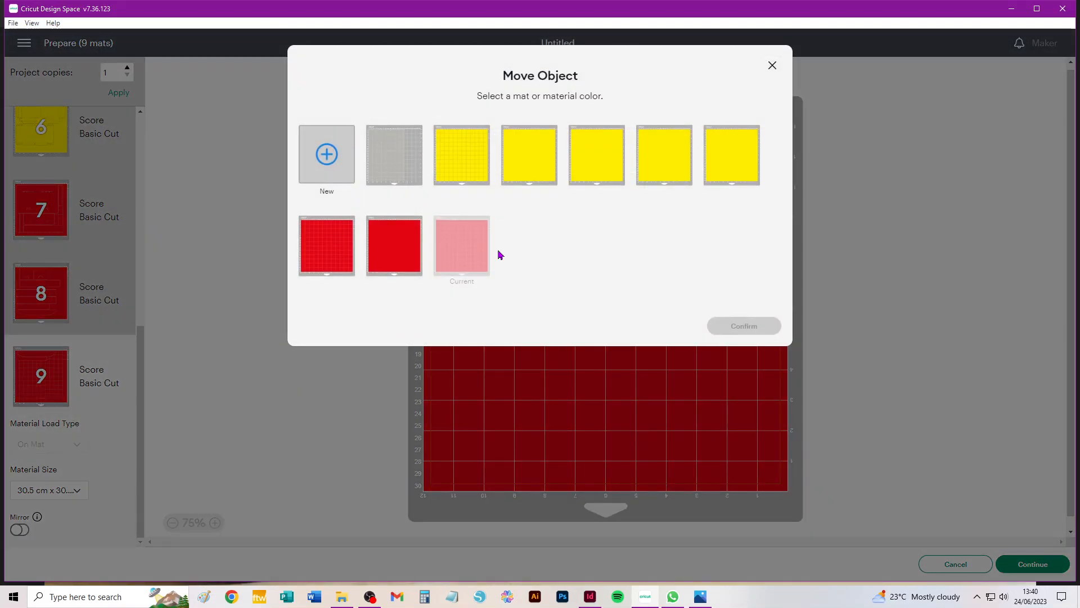
pyautogui.click(328, 253)
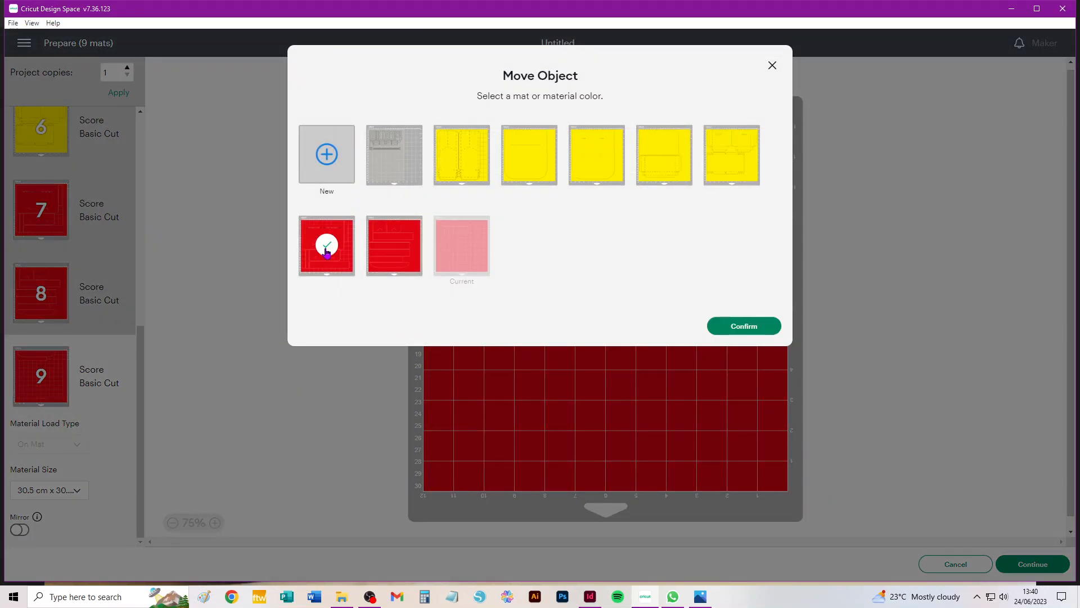
pyautogui.click(745, 327)
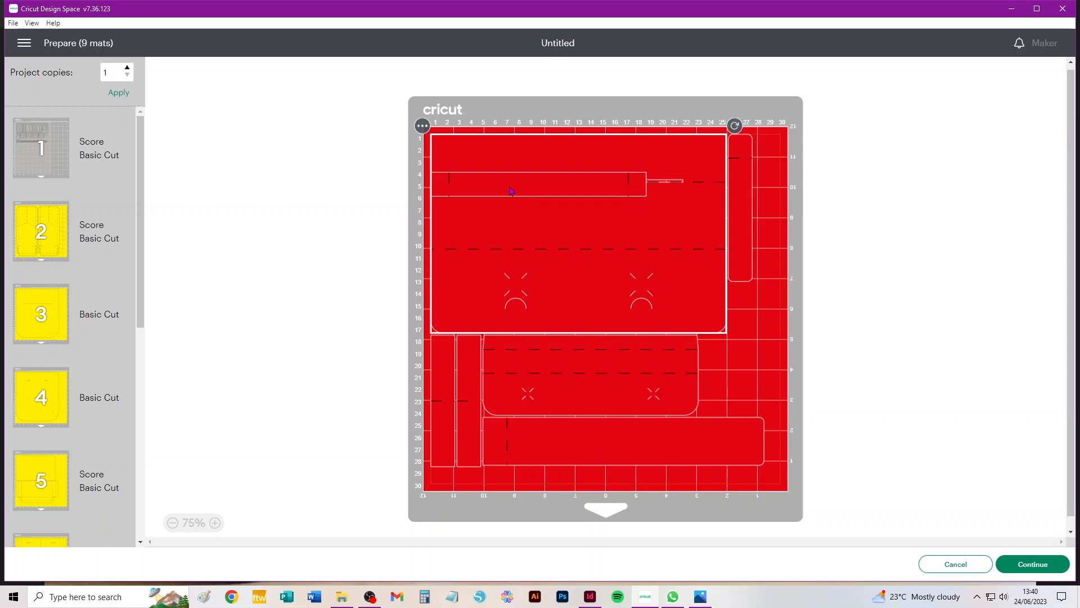
# - Rotate the narrow red strip on mat 7 to vertical and place it in the free space along the mat's right edge
pyautogui.click(511, 191)
pyautogui.moveTo(526, 183); pyautogui.dragTo(608, 280)
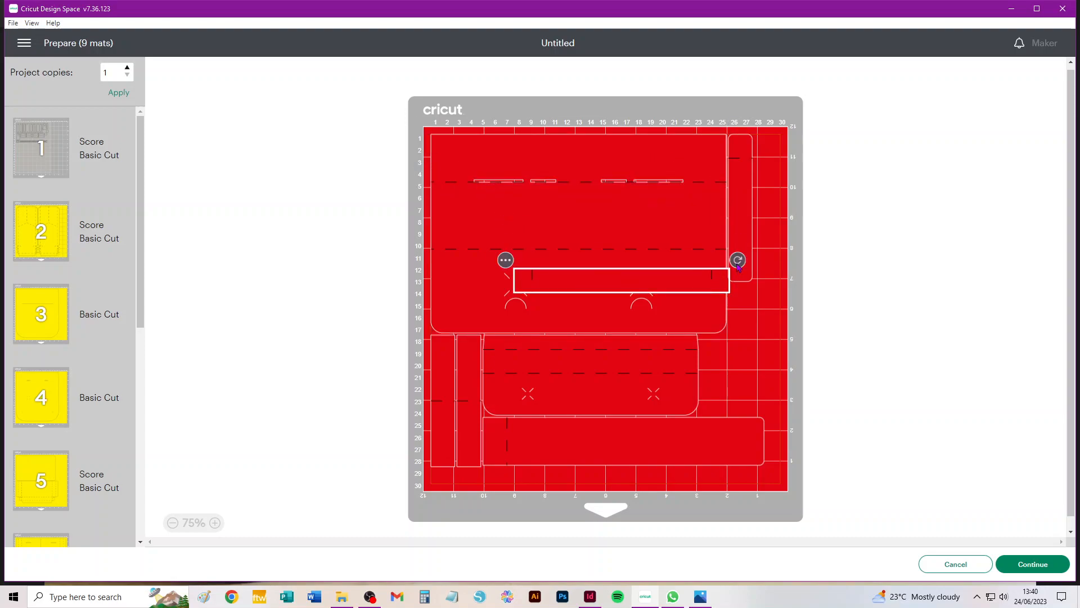
pyautogui.moveTo(739, 263); pyautogui.dragTo(602, 164)
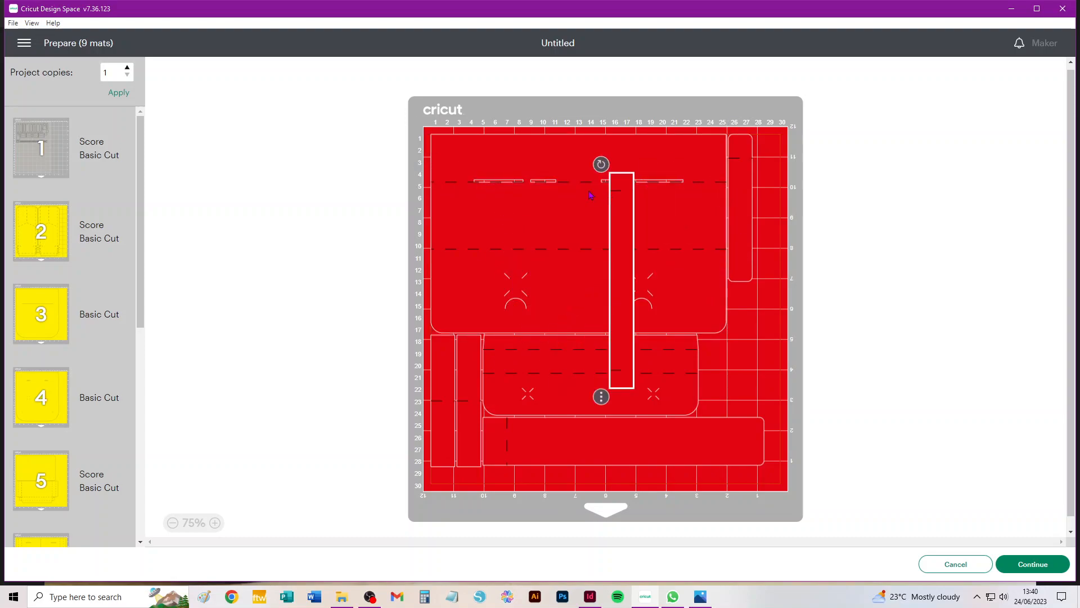
pyautogui.moveTo(615, 254); pyautogui.dragTo(794, 212)
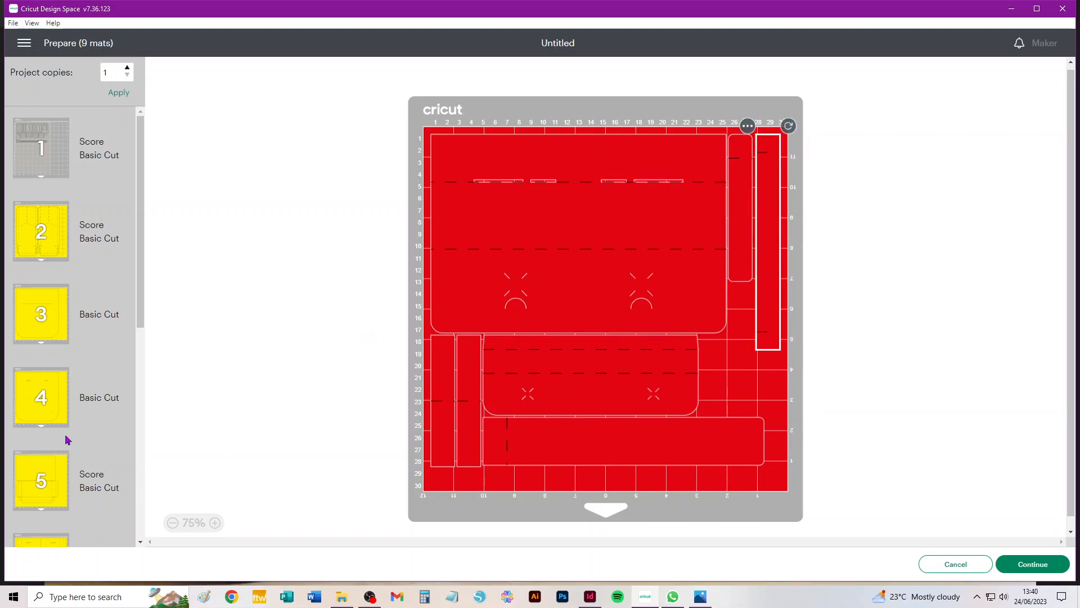
# - Compare red mats 8 and 9 for free space, and move the curved red piece from mat 9 to mat 8
pyautogui.scroll(-8, 66, 441)
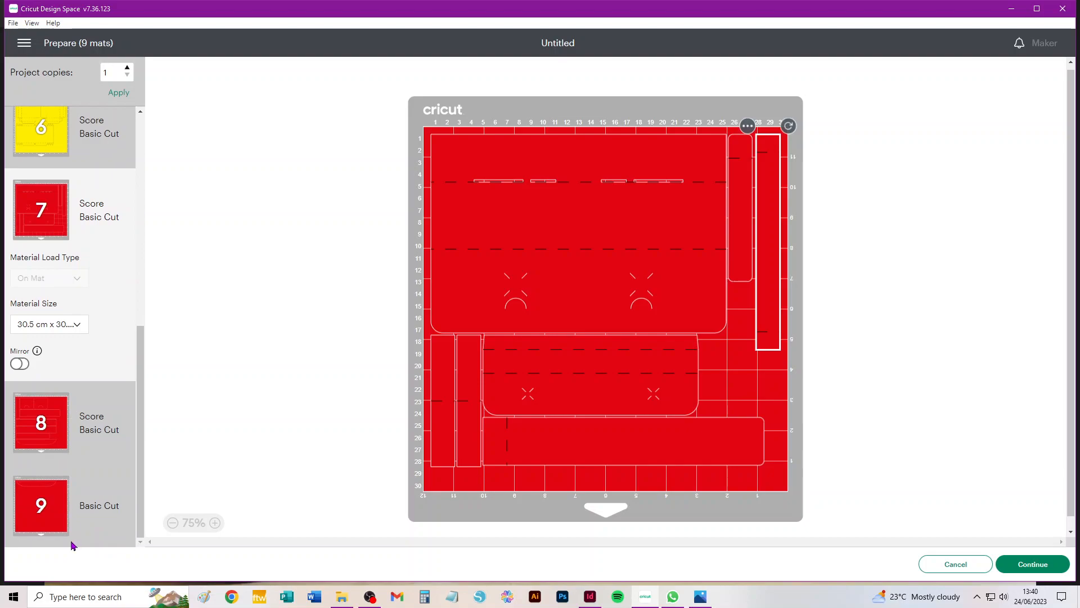
pyautogui.click(41, 423)
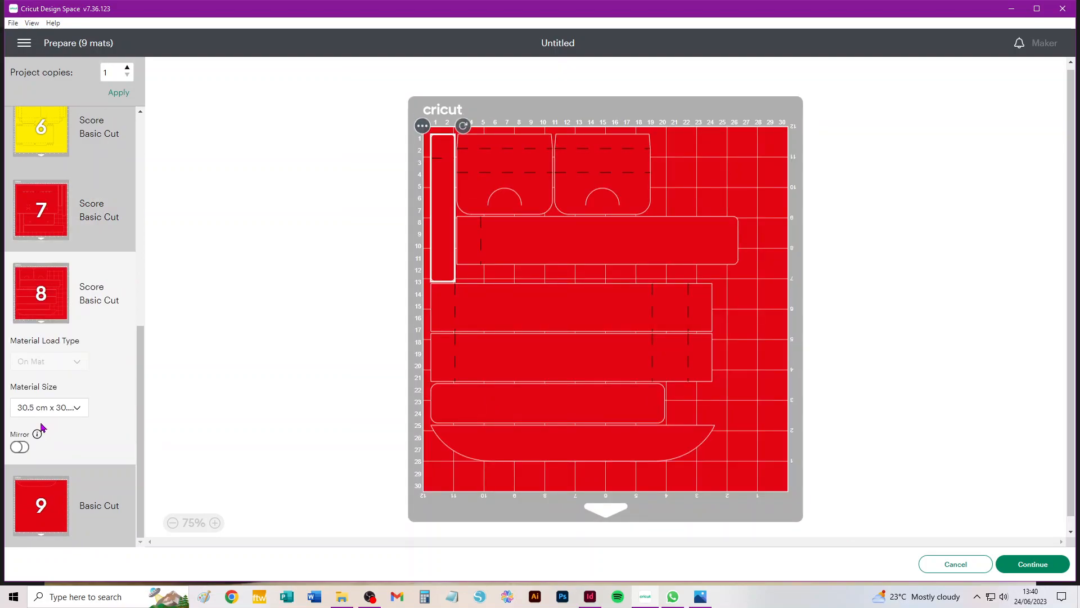
pyautogui.click(36, 509)
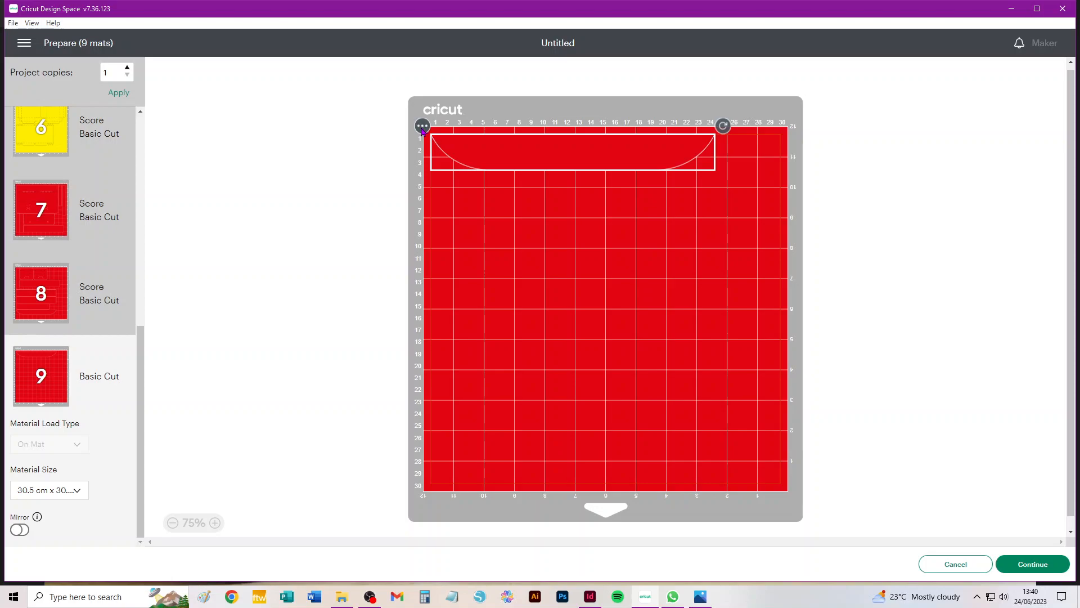
pyautogui.click(423, 127)
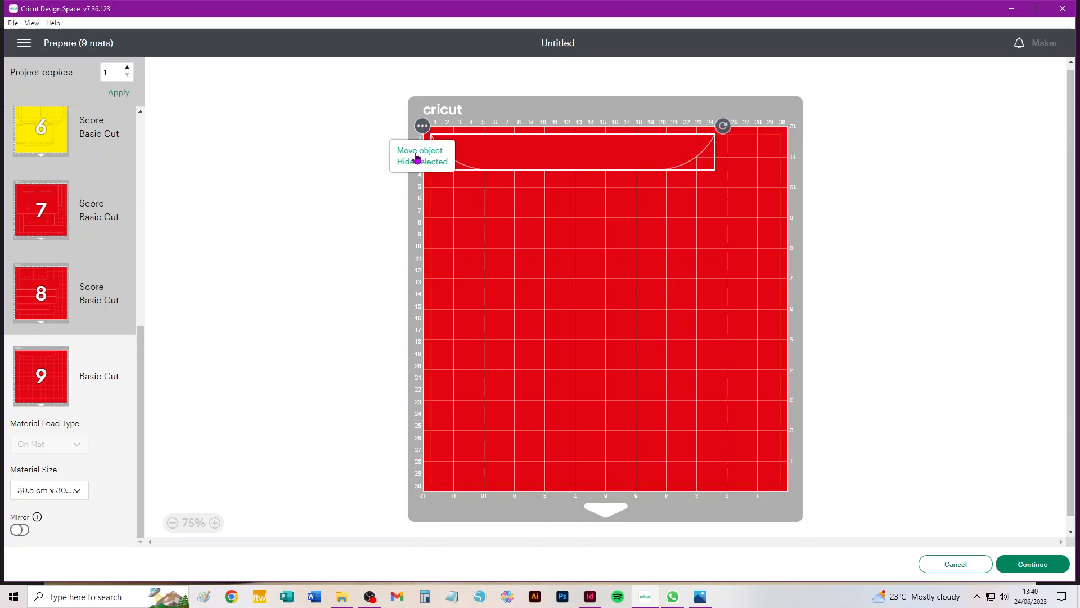
pyautogui.click(417, 153)
pyautogui.click(397, 254)
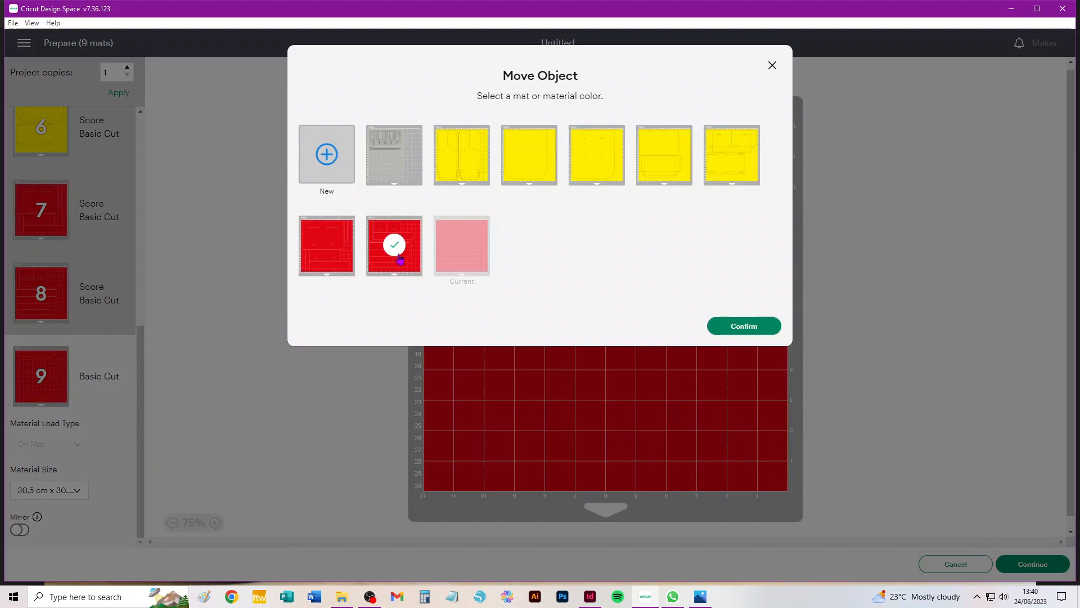
pyautogui.click(760, 329)
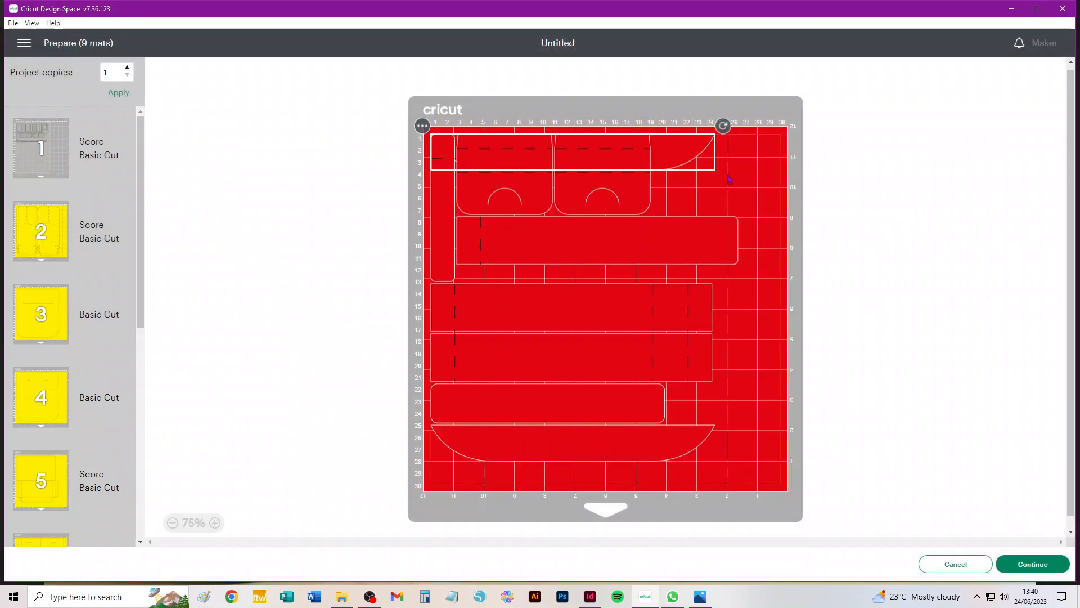
# - Rotate the curved red piece to vertical along mat 8's right edge, and fit the scored strip below the two pocket flaps
pyautogui.moveTo(725, 129); pyautogui.dragTo(601, 331)
pyautogui.moveTo(574, 254); pyautogui.dragTo(682, 320)
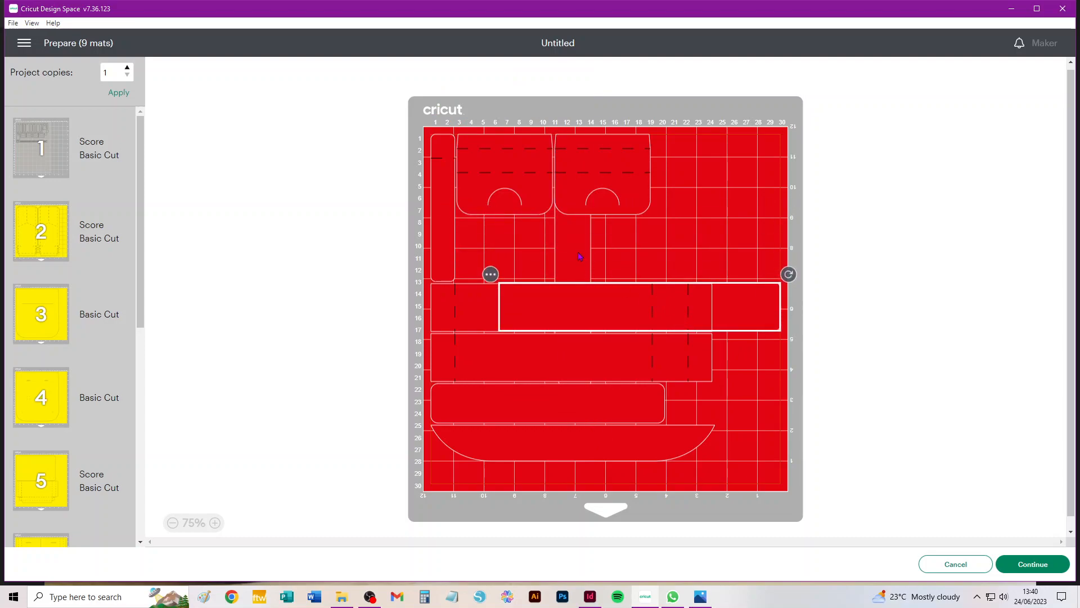
pyautogui.moveTo(580, 258); pyautogui.dragTo(808, 233)
pyautogui.moveTo(726, 312); pyautogui.dragTo(687, 250)
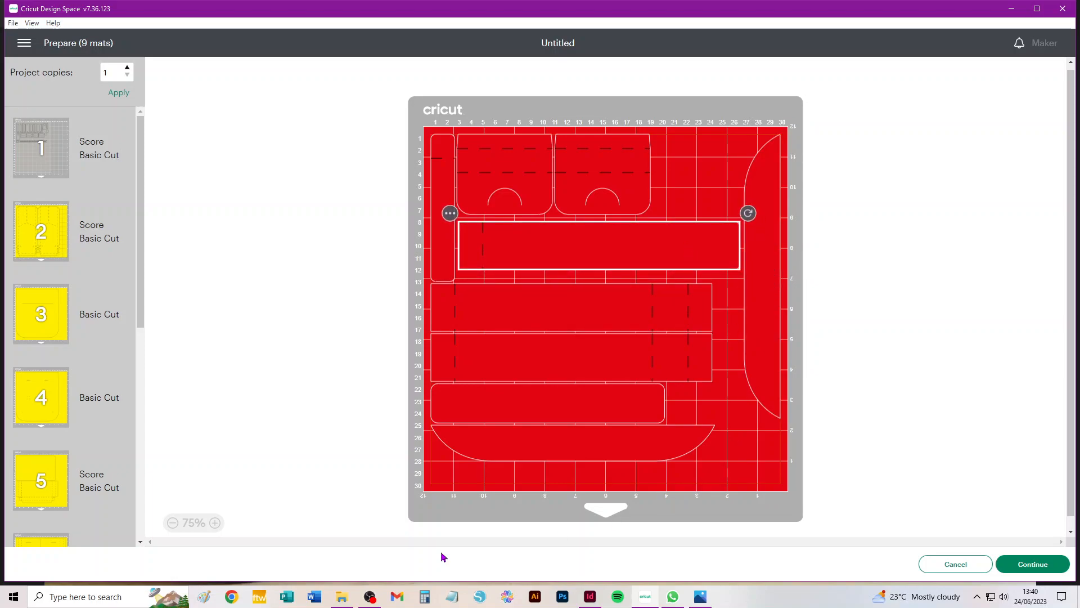
# - Review the yellow and red mats in the mat list, and examine the piece layout on red mat 7
pyautogui.scroll(-5, 53, 301)
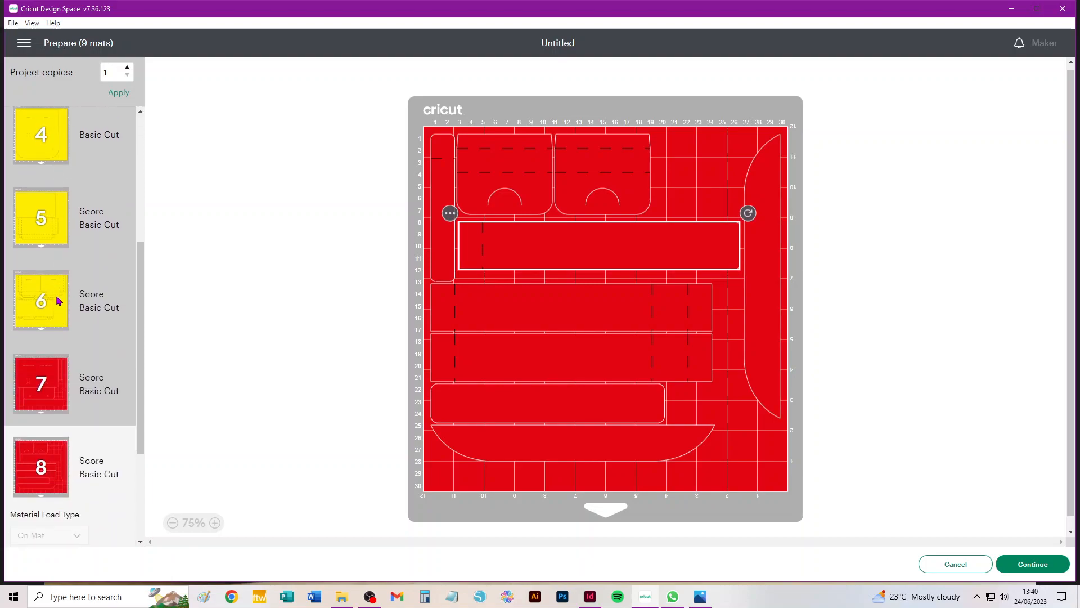
pyautogui.scroll(3, 70, 306)
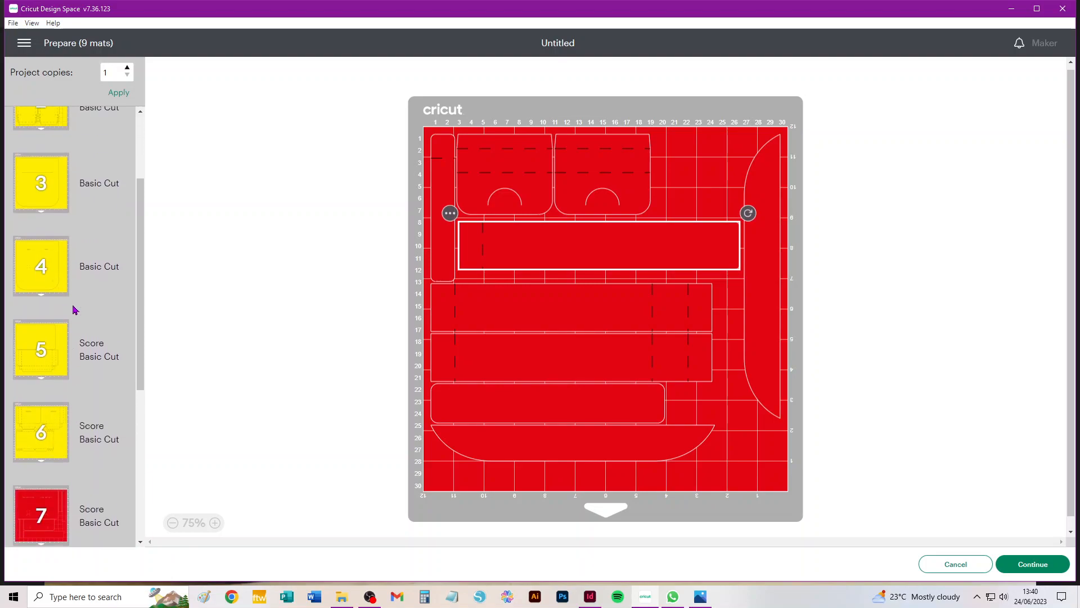
pyautogui.scroll(5, 52, 260)
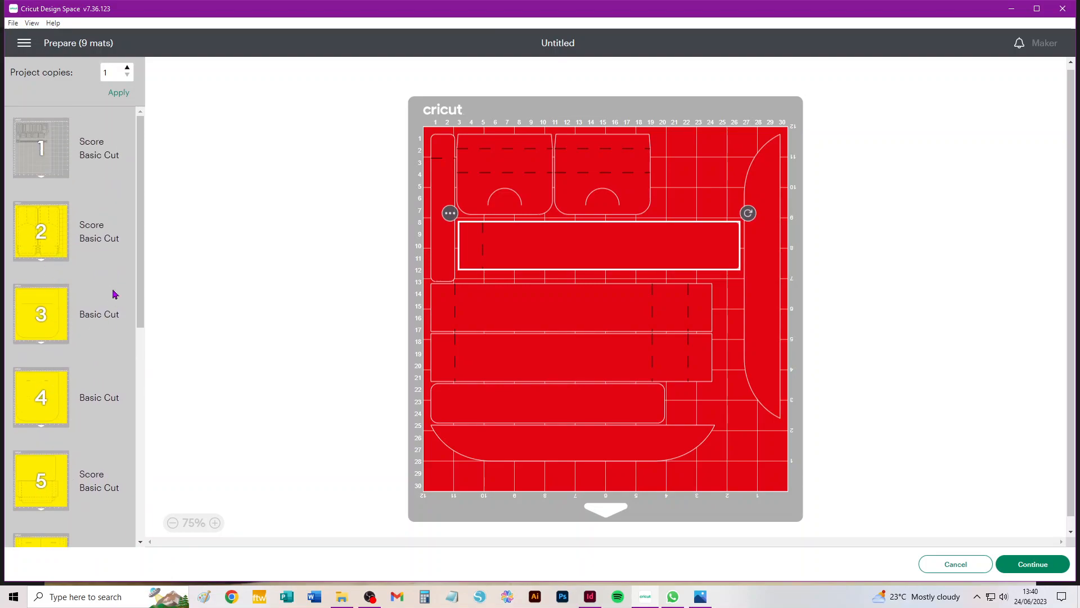
pyautogui.scroll(-2, 93, 317)
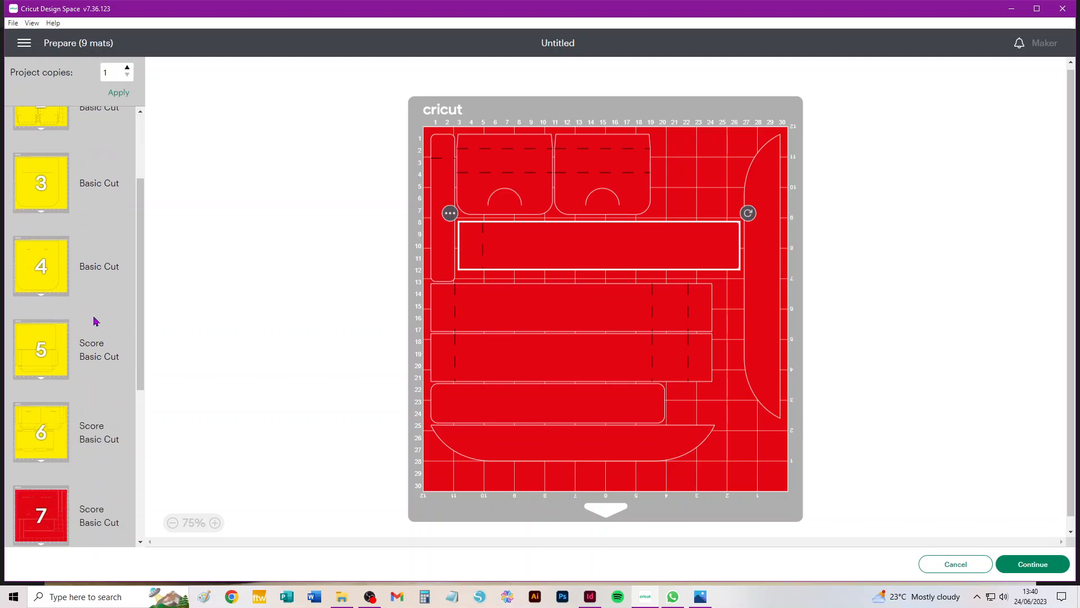
pyautogui.scroll(-2, 95, 321)
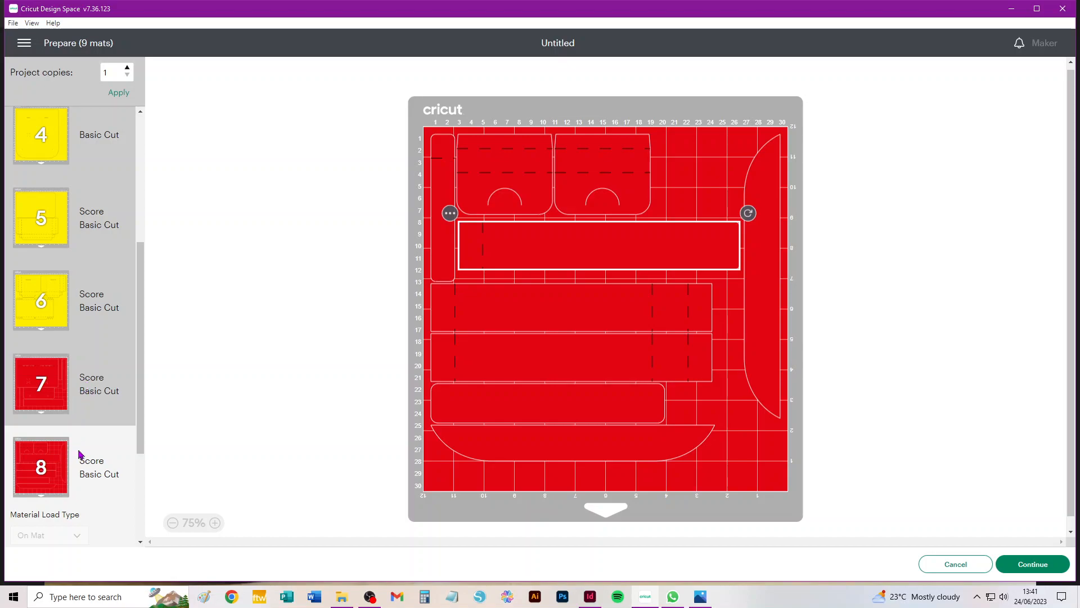
pyautogui.scroll(5, 80, 454)
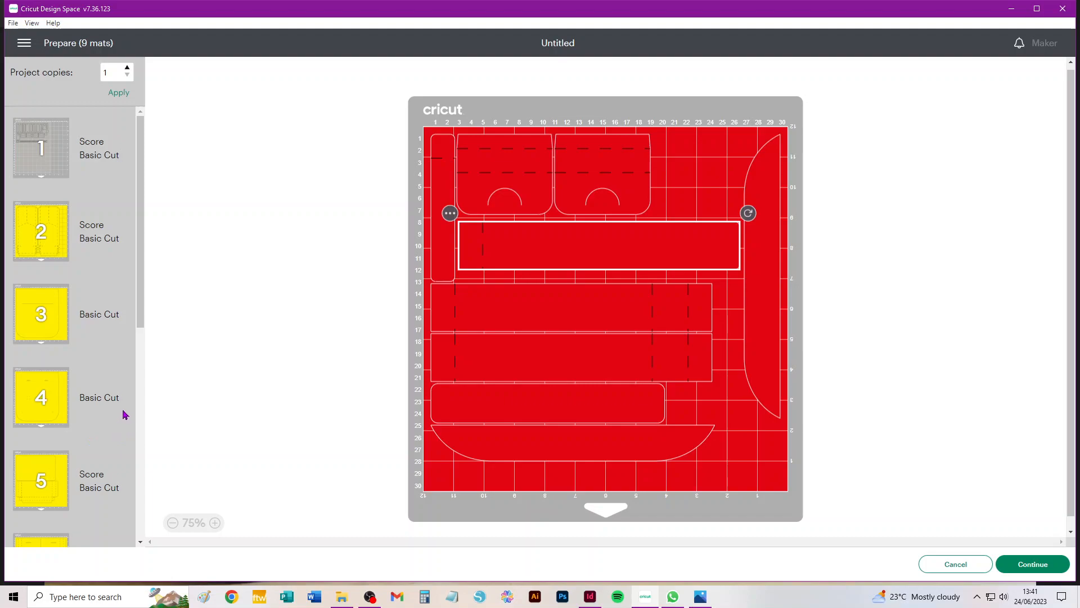
pyautogui.scroll(-3, 104, 449)
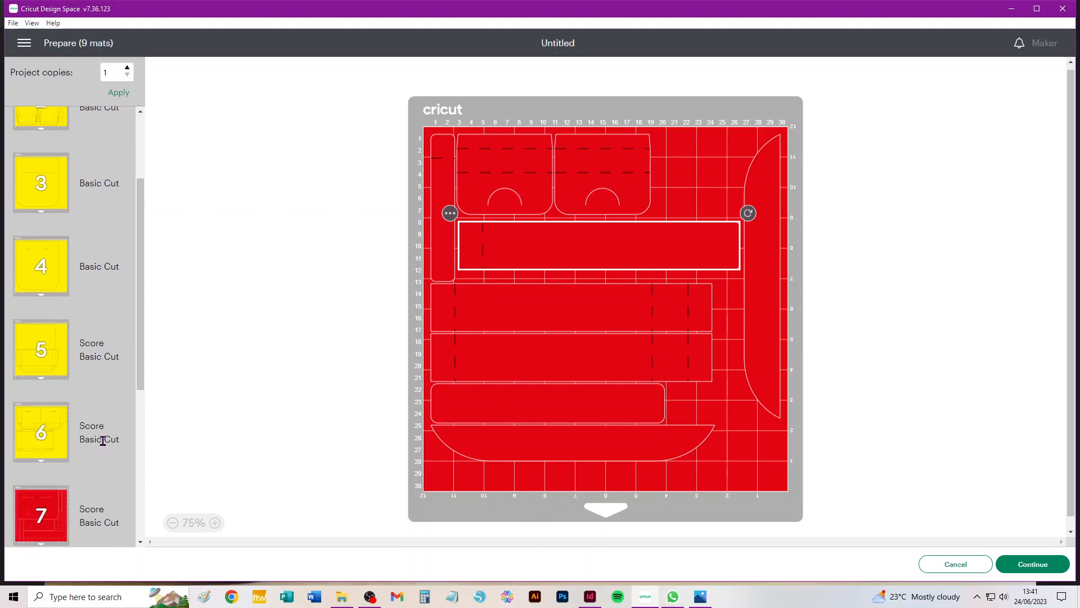
pyautogui.scroll(-5, 99, 439)
pyautogui.scroll(2, 80, 337)
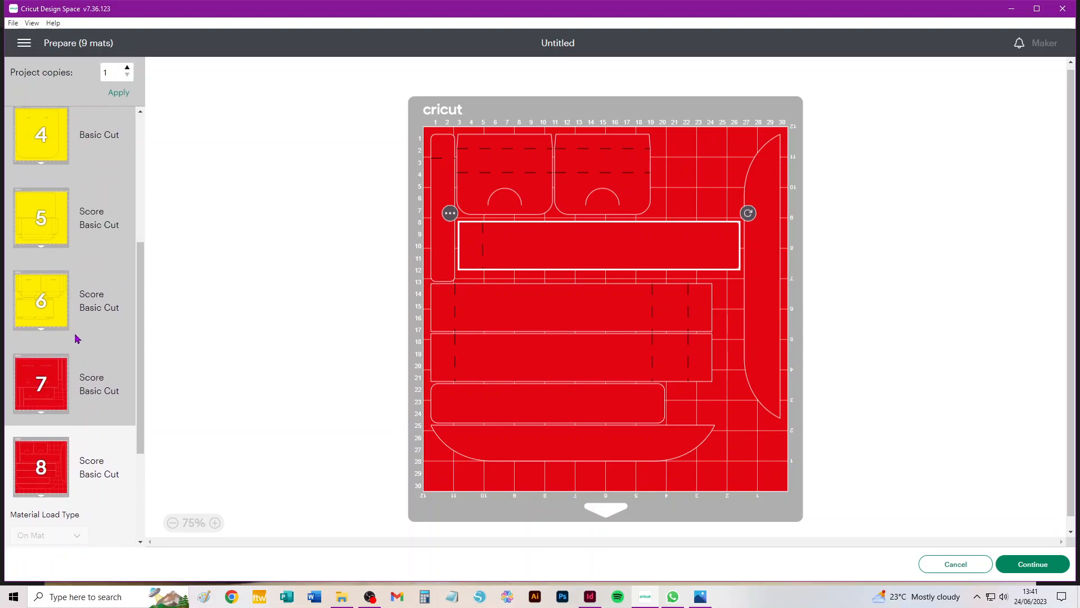
pyautogui.click(38, 406)
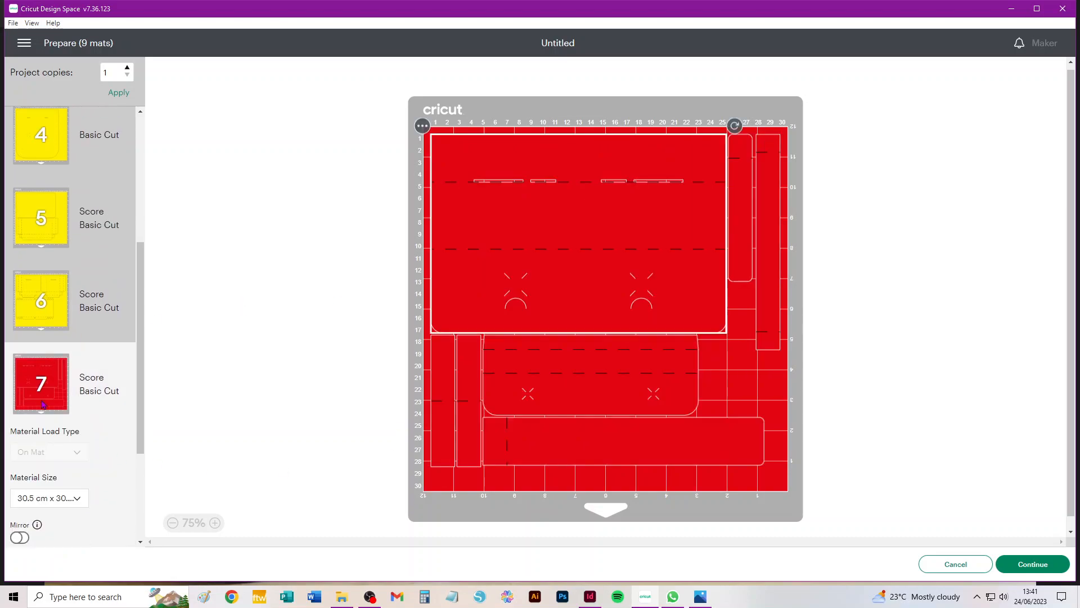
pyautogui.click(769, 241)
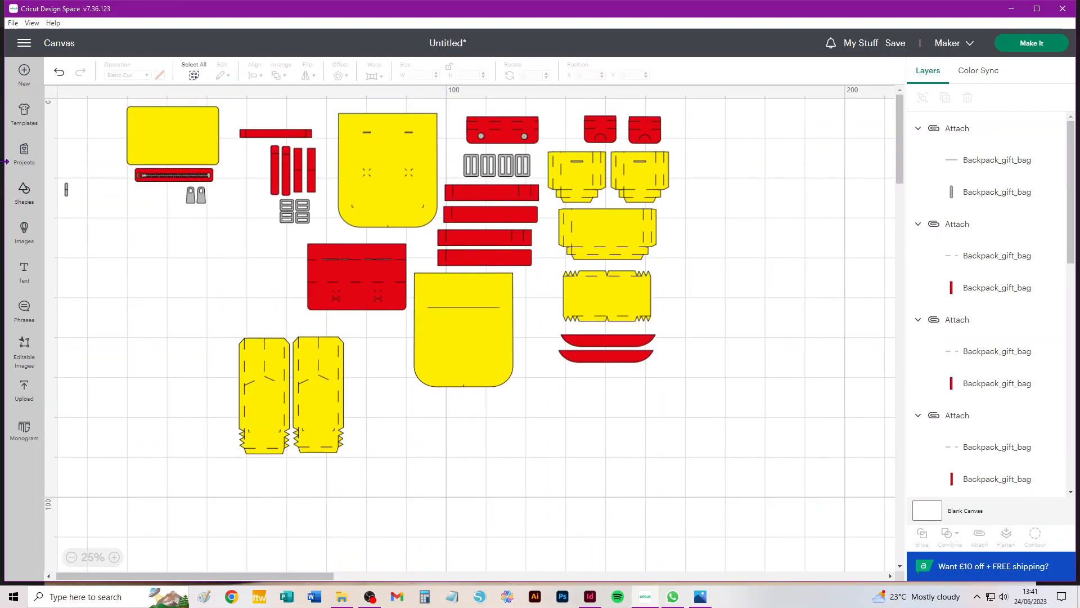
# - Move the stray grey piece on the canvas beside the two grey tags, and one grey buckle to the left of the buckle group
pyautogui.moveTo(67, 190); pyautogui.dragTo(180, 197)
pyautogui.click(172, 248)
pyautogui.moveTo(290, 220)
pyautogui.mouseDown()
pyautogui.moveTo(266, 218)
pyautogui.moveTo(273, 213)
pyautogui.mouseUp()
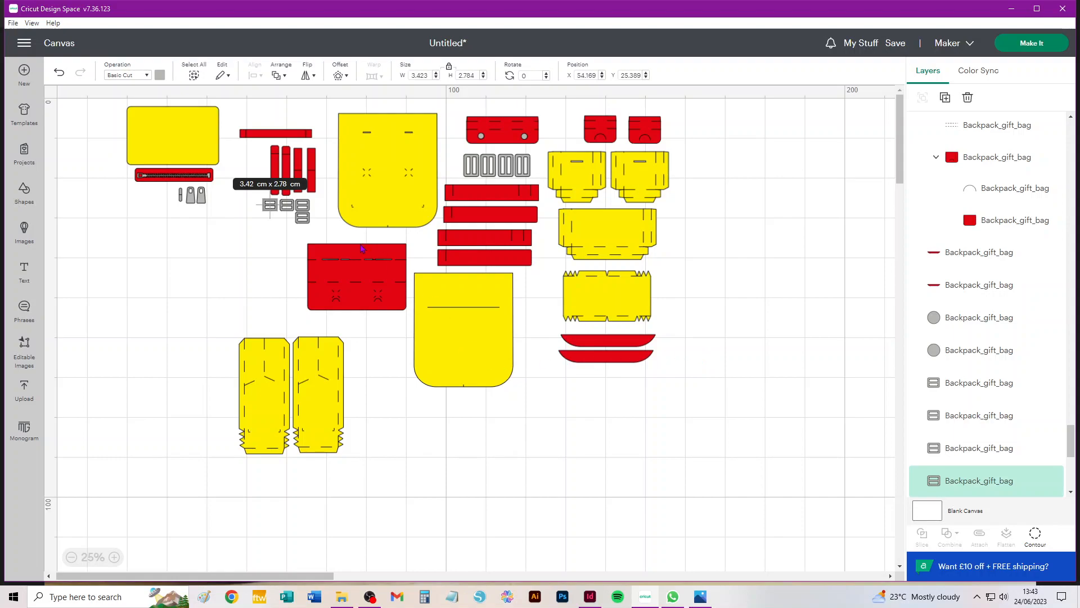
pyautogui.scroll(-5, 360, 249)
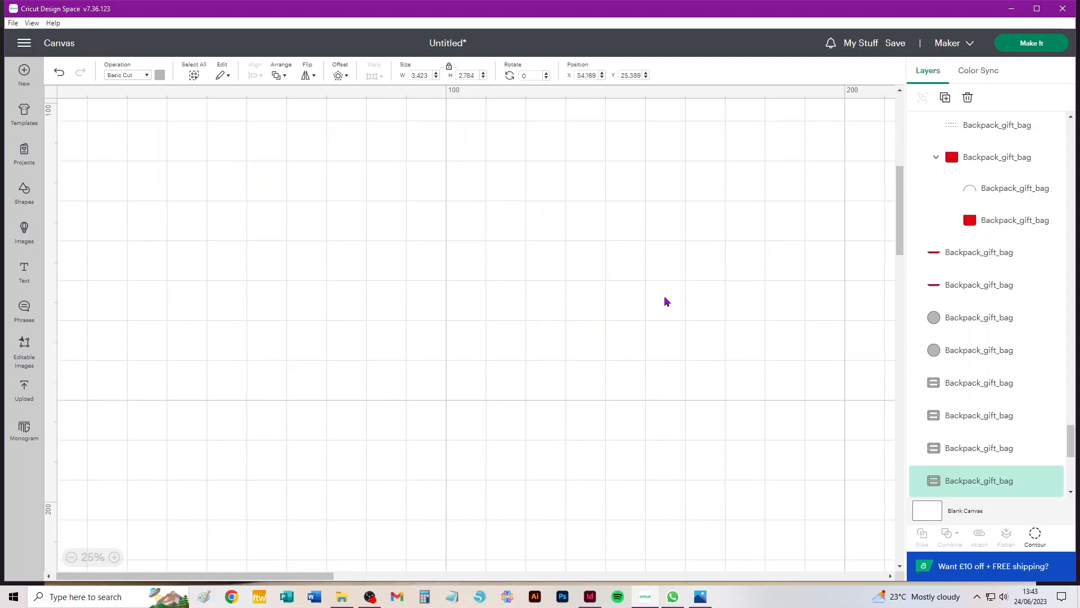
pyautogui.scroll(5, 712, 328)
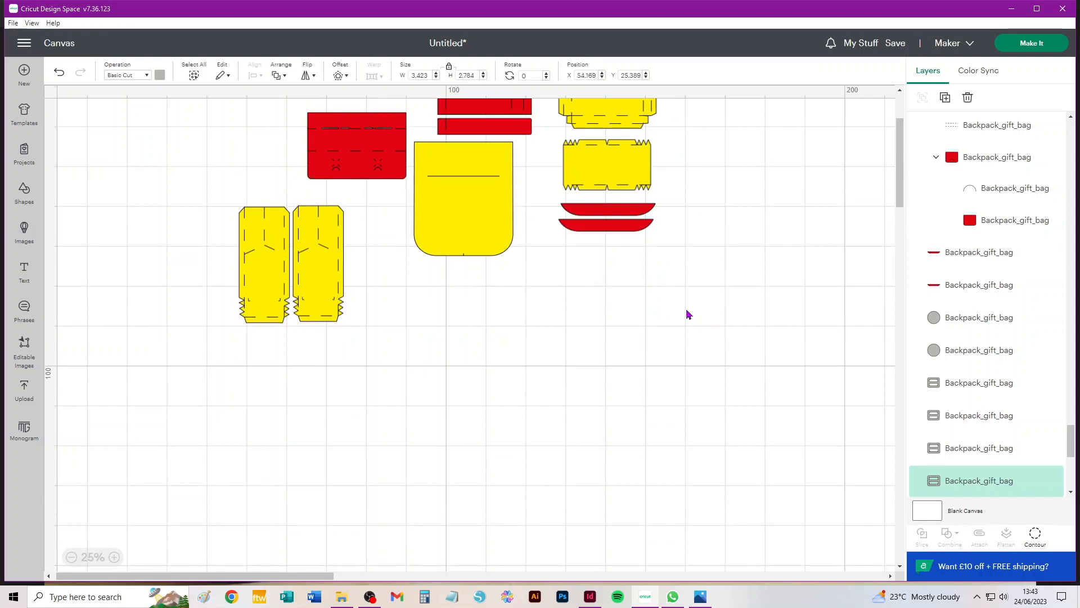